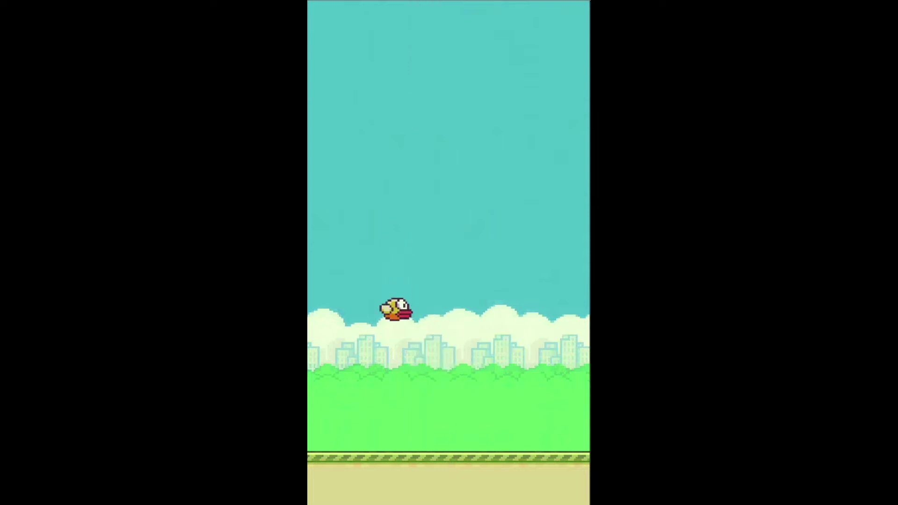
{"action": "key", "text": "space"}
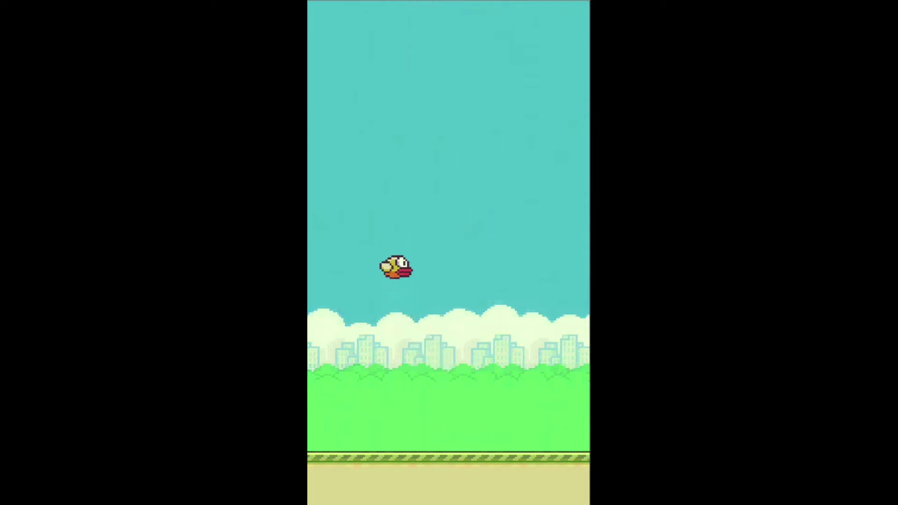
{"action": "key", "text": "space"}
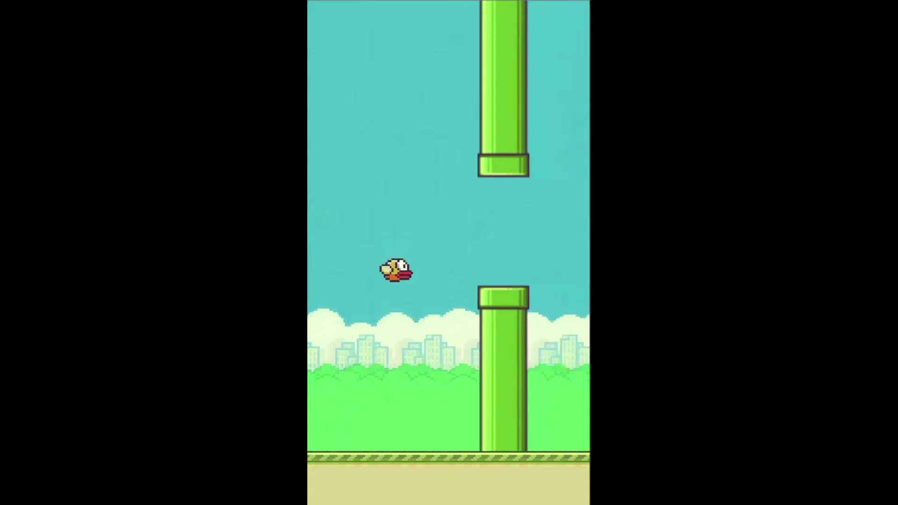
{"action": "key", "text": "space"}
{"action": "key", "text": "space"}
{"action": "key", "text": "space"}
{"action": "key", "text": "space"}
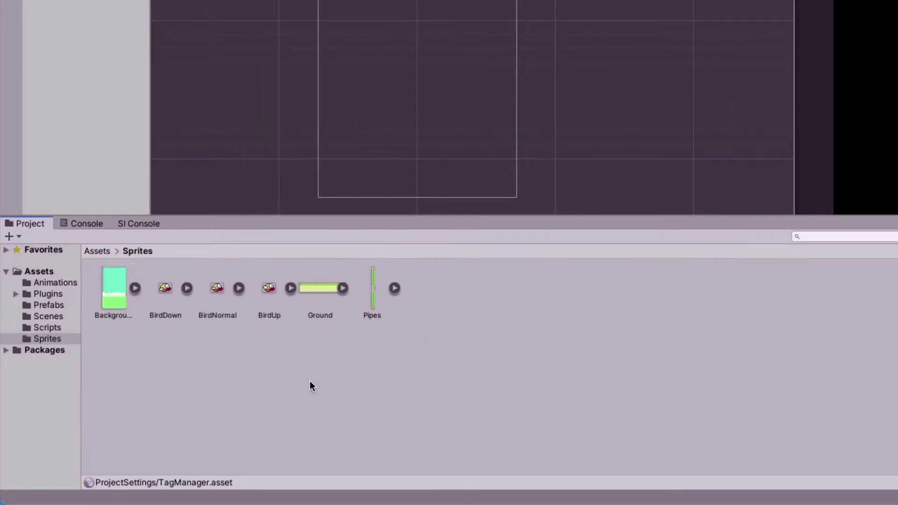
Step: Add the Background sprite to the MainScene hierarchy and set its Order in Layer to -1
{"action": "left_click", "coordinate": [116, 286]}
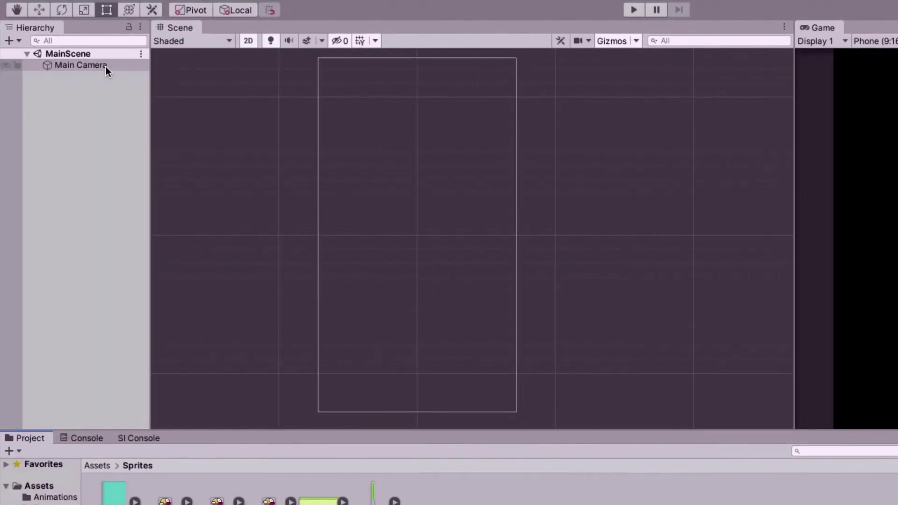
{"action": "left_click", "coordinate": [106, 66]}
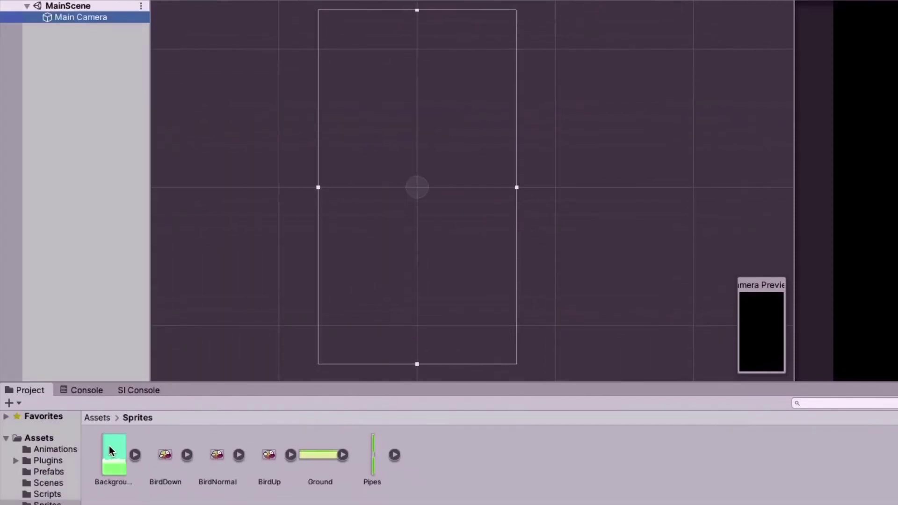
{"action": "left_click_drag", "start_coordinate": [113, 450], "coordinate": [68, 135]}
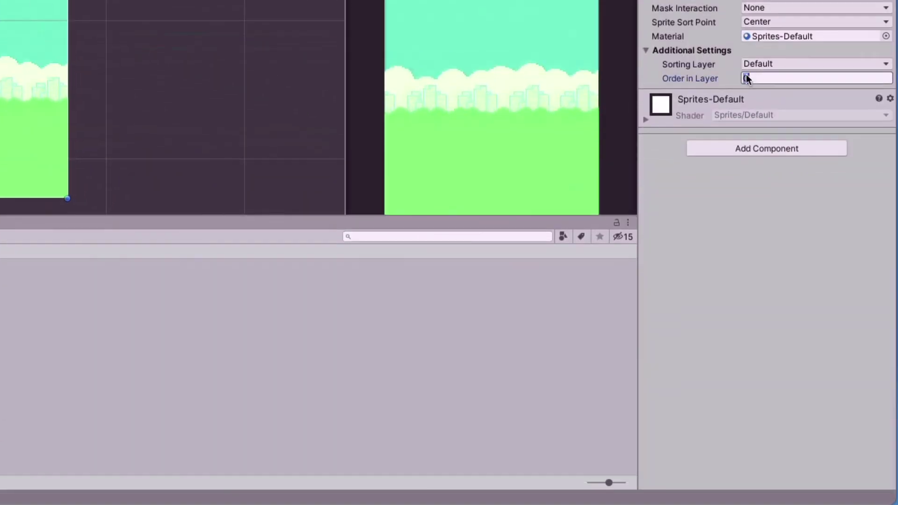
{"action": "key", "text": "BackSpace"}
{"action": "type", "text": "-1"}
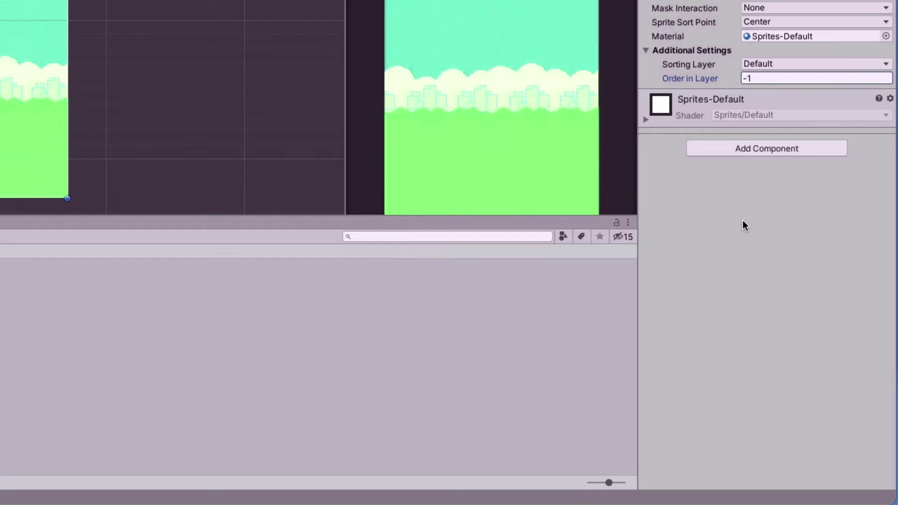
Step: Add a Box Collider 2D to the Background object, turn on collider editing and enable Is Trigger
{"action": "left_click", "coordinate": [783, 146]}
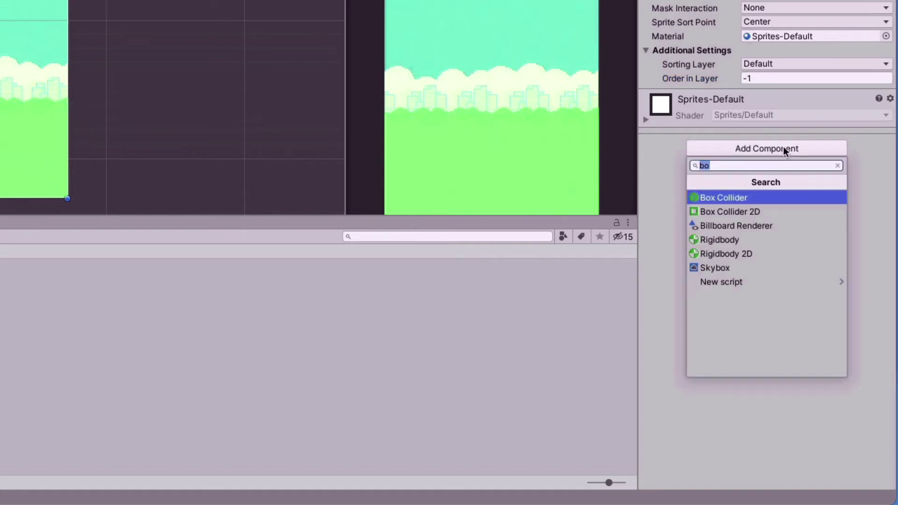
{"action": "left_click", "coordinate": [789, 210]}
{"action": "left_click", "coordinate": [752, 115]}
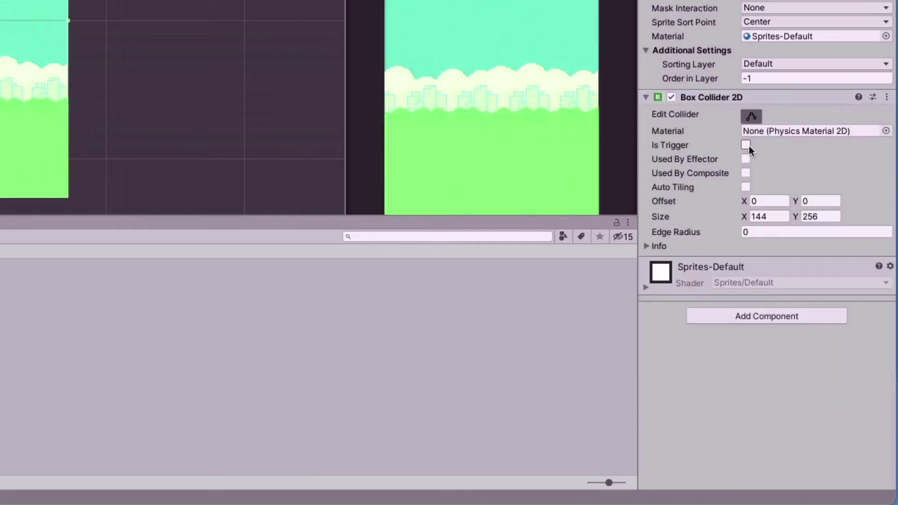
{"action": "left_click", "coordinate": [746, 146]}
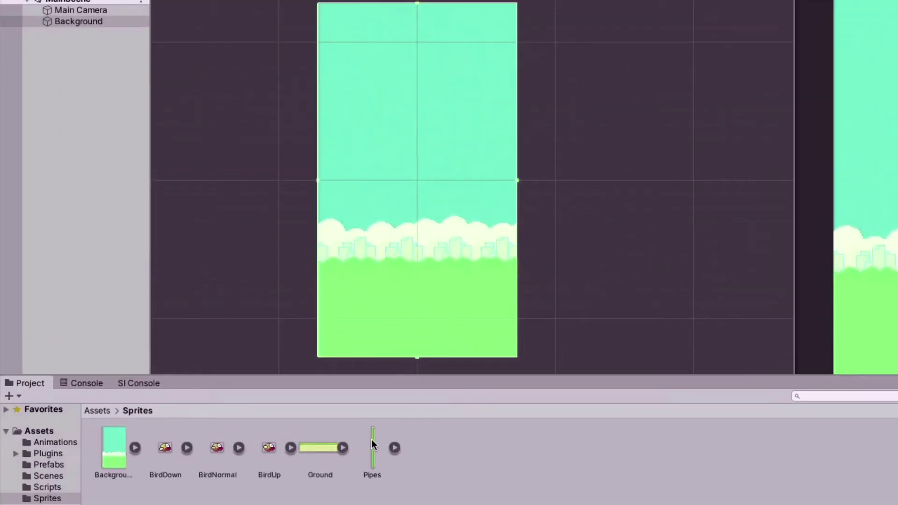
Step: Add the Pipes sprite to the scene hierarchy and give it a Rigidbody 2D with the Kinematic body type
{"action": "left_click_drag", "start_coordinate": [371, 442], "coordinate": [98, 163]}
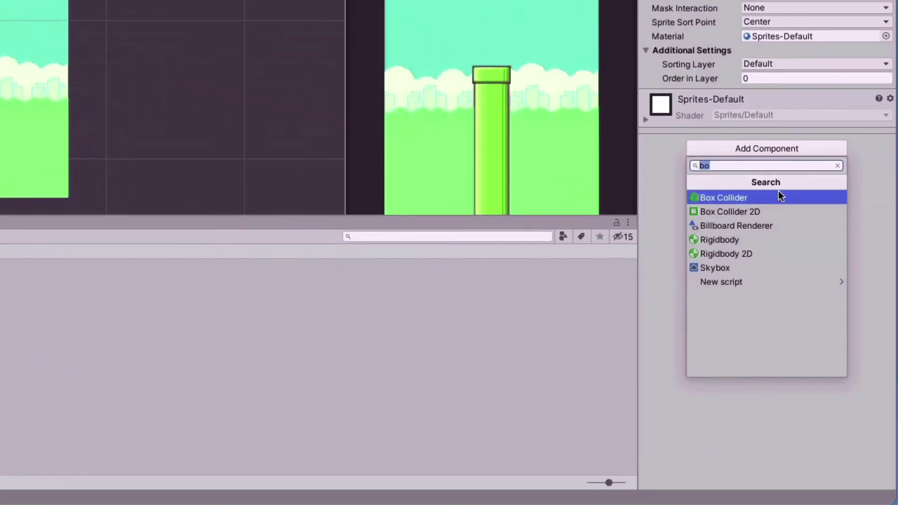
{"action": "left_click", "coordinate": [758, 254]}
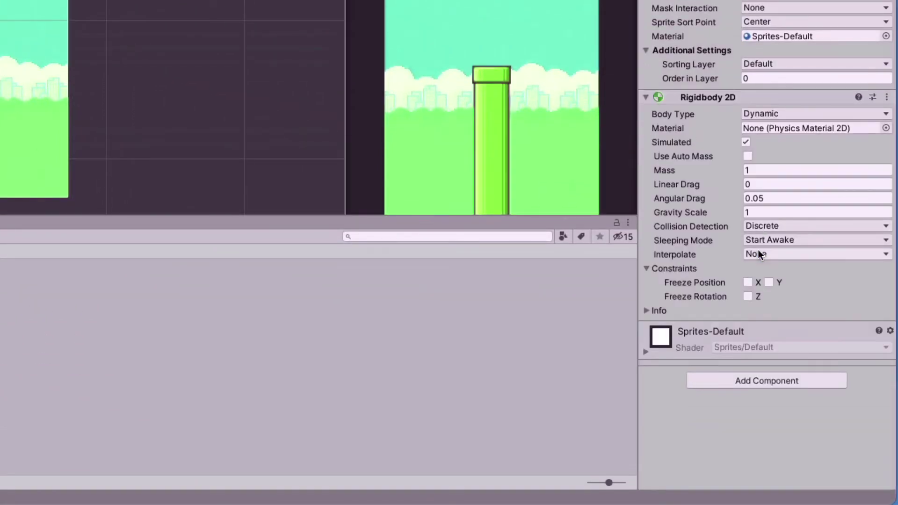
{"action": "left_click", "coordinate": [801, 114]}
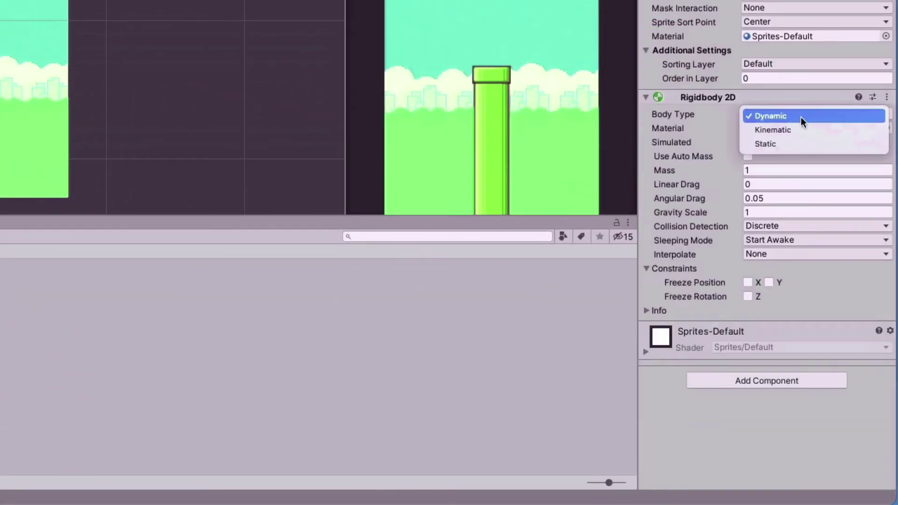
{"action": "left_click", "coordinate": [800, 125]}
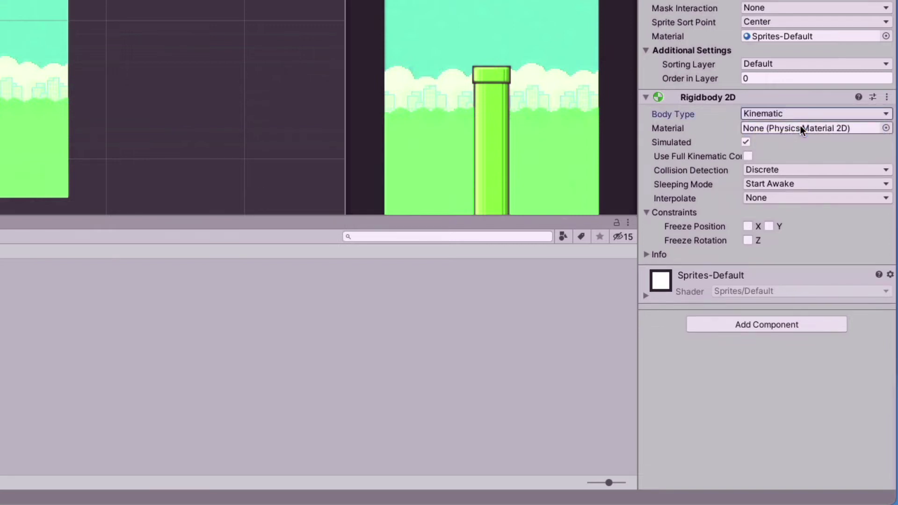
Step: Set the Pipes' Rigidbody 2D to Continuous collision detection and its interpolation to Interpolate
{"action": "left_click", "coordinate": [782, 170]}
{"action": "left_click", "coordinate": [785, 185]}
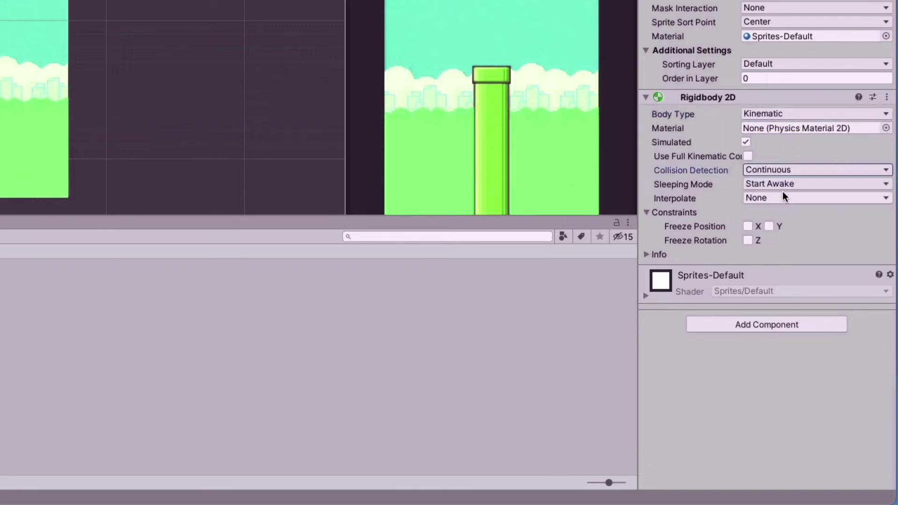
{"action": "left_click", "coordinate": [781, 197]}
{"action": "left_click", "coordinate": [778, 215]}
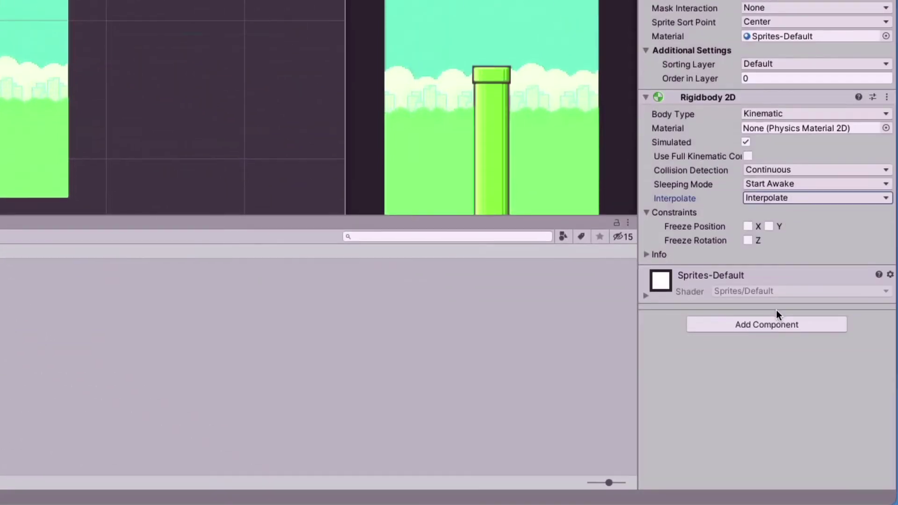
Step: Add two Box Collider 2D components to Pipes, one fitted to the upper pipe and one to the lower pipe
{"action": "left_click", "coordinate": [777, 321]}
{"action": "left_click", "coordinate": [777, 388]}
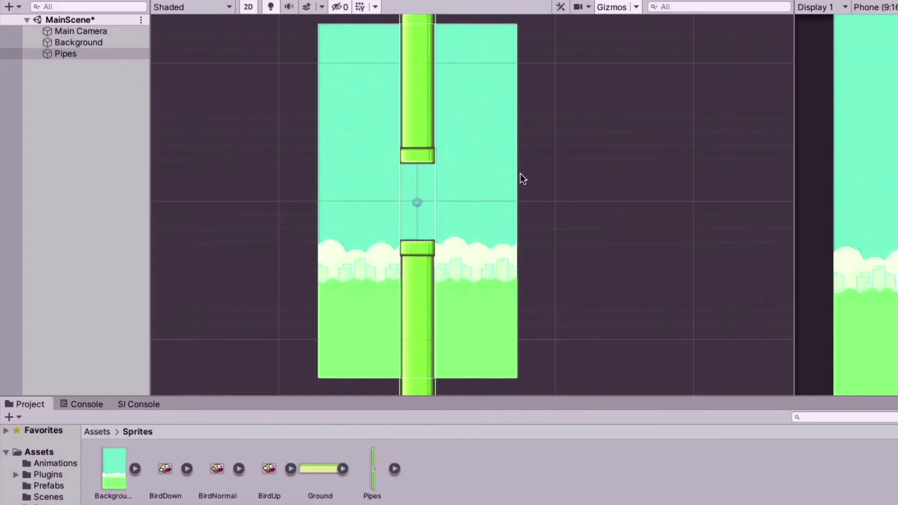
{"action": "scroll", "coordinate": [521, 176], "scroll_direction": "down", "scroll_amount": 3}
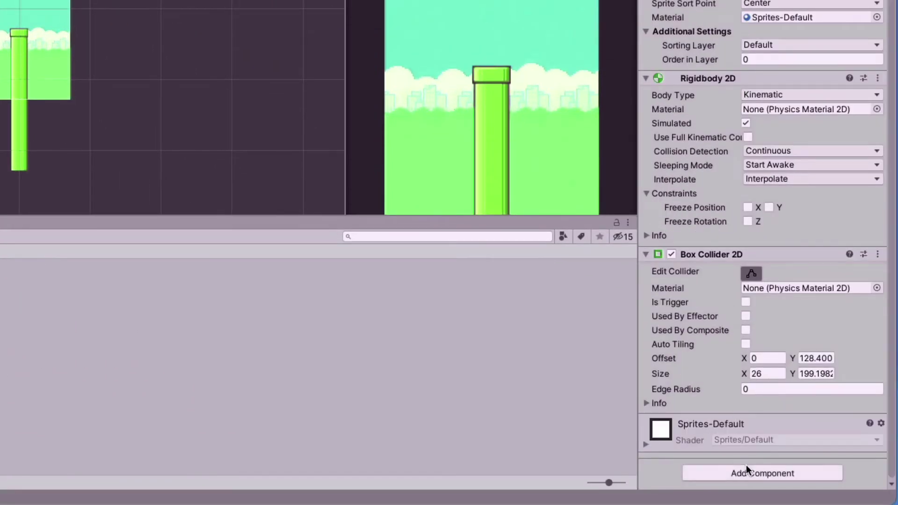
{"action": "left_click", "coordinate": [749, 472]}
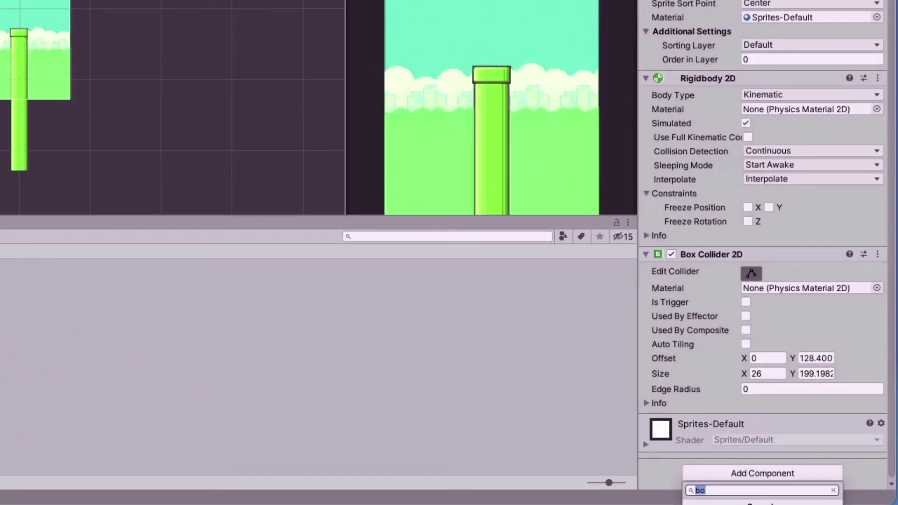
{"action": "key", "text": "Return"}
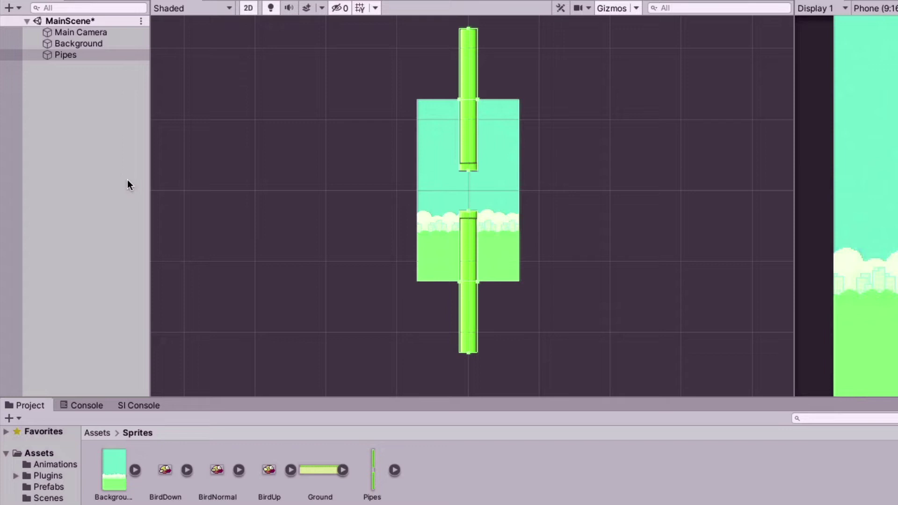
Step: Place the BirdDown, BirdNormal and BirdUp sprites together in the scene hierarchy as one animated object
{"action": "left_click", "coordinate": [163, 472]}
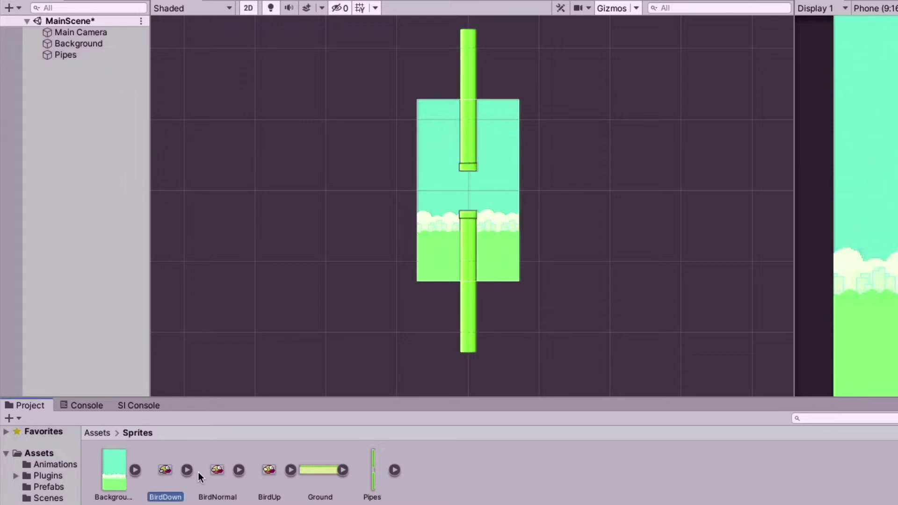
{"action": "left_click", "coordinate": [215, 470], "text": "ctrl"}
{"action": "left_click", "coordinate": [268, 472], "text": "ctrl"}
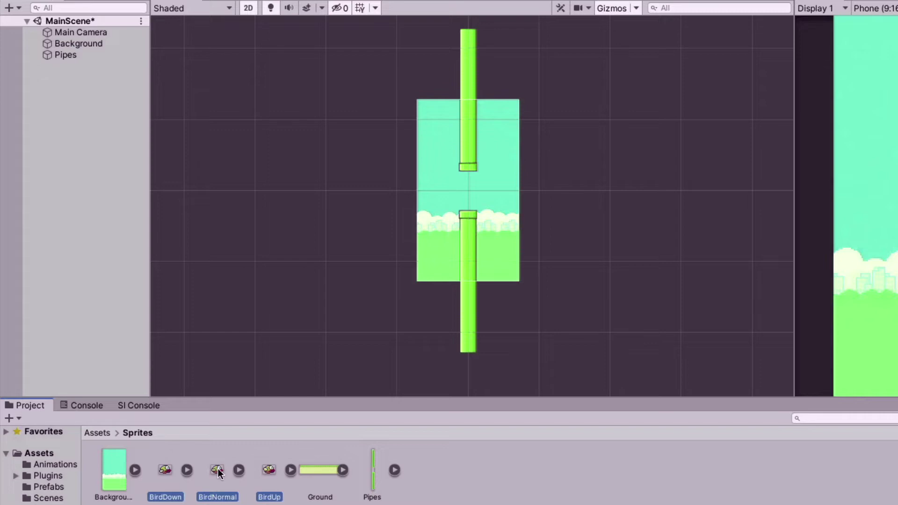
{"action": "left_click_drag", "start_coordinate": [218, 468], "coordinate": [80, 223]}
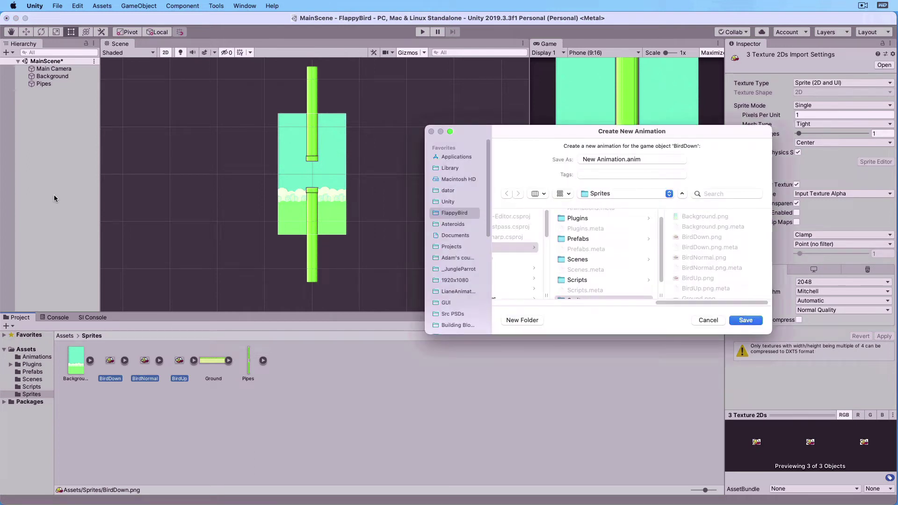
Step: Save the new animation as Bird.anim in the Animations folder and set the BirdDown object's Order in Layer to 1
{"action": "left_click", "coordinate": [611, 159]}
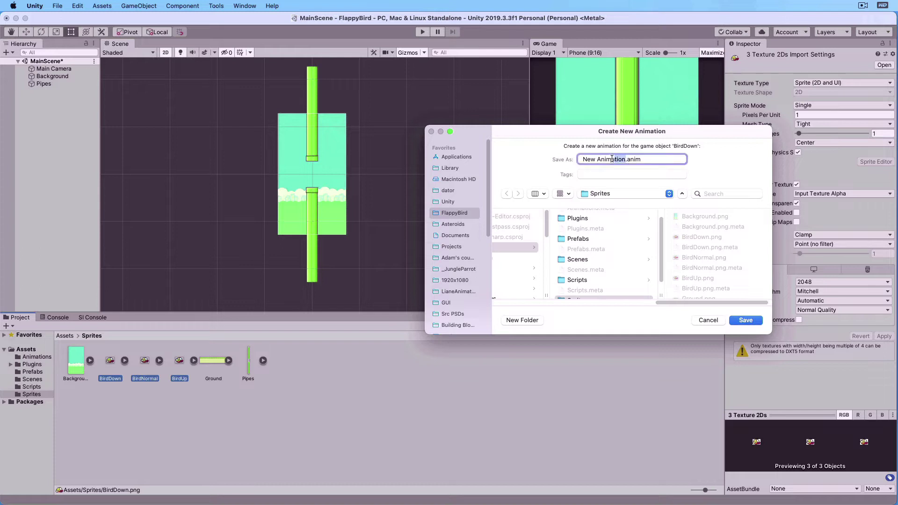
{"action": "left_click_drag", "start_coordinate": [612, 159], "coordinate": [580, 159]}
{"action": "type", "text": "Bird"}
{"action": "scroll", "coordinate": [601, 257], "scroll_direction": "up", "scroll_amount": 1}
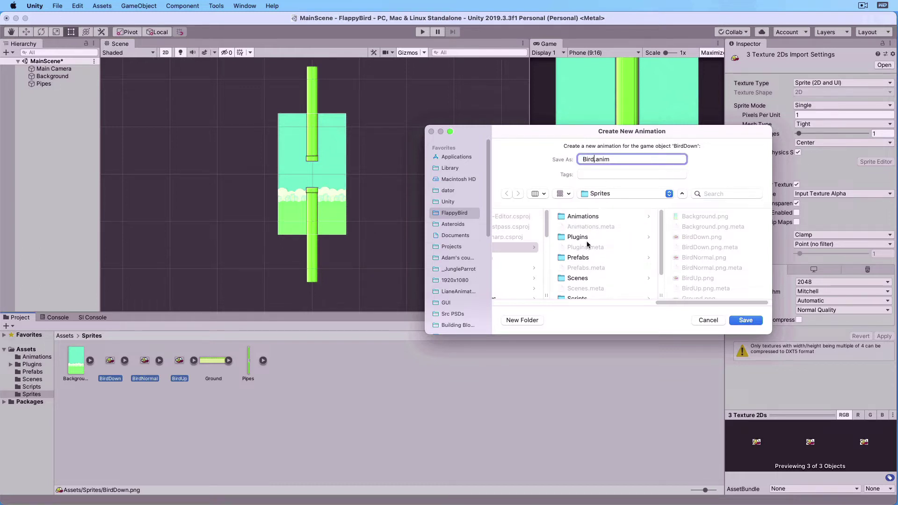
{"action": "left_click", "coordinate": [581, 217]}
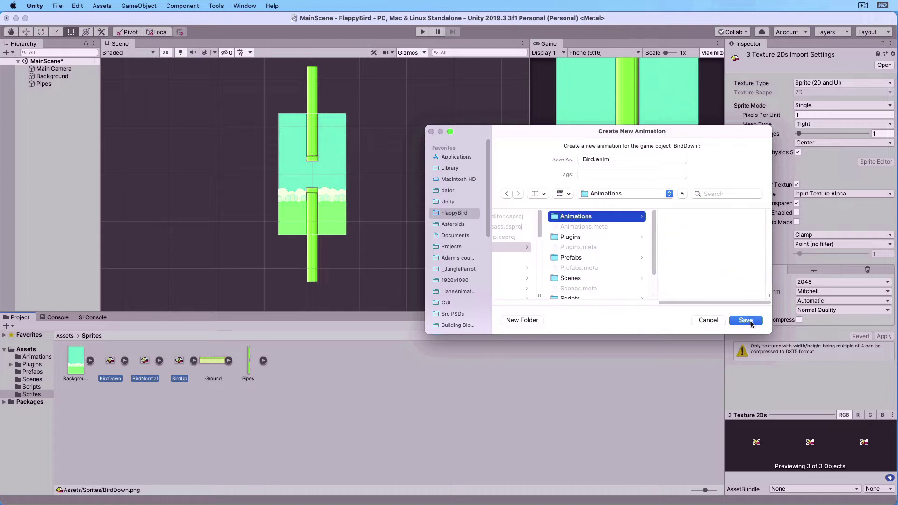
{"action": "left_click", "coordinate": [749, 321]}
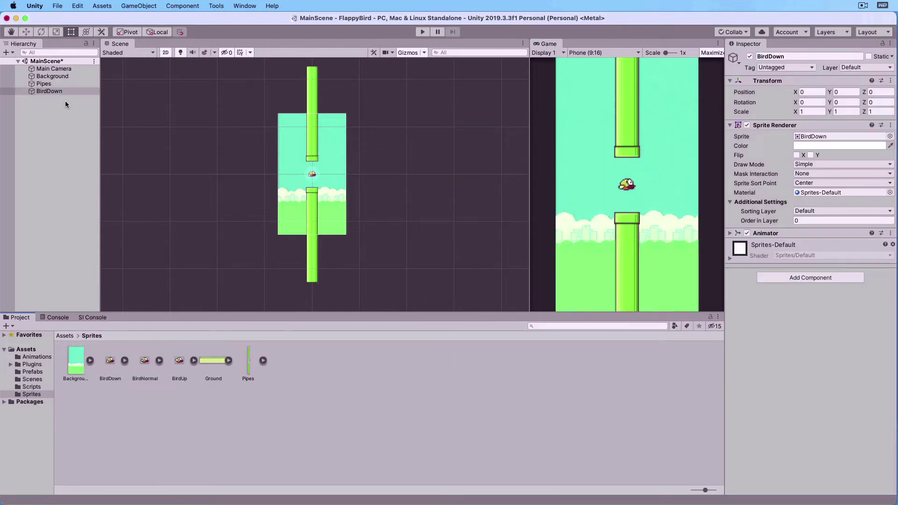
{"action": "left_click", "coordinate": [798, 220]}
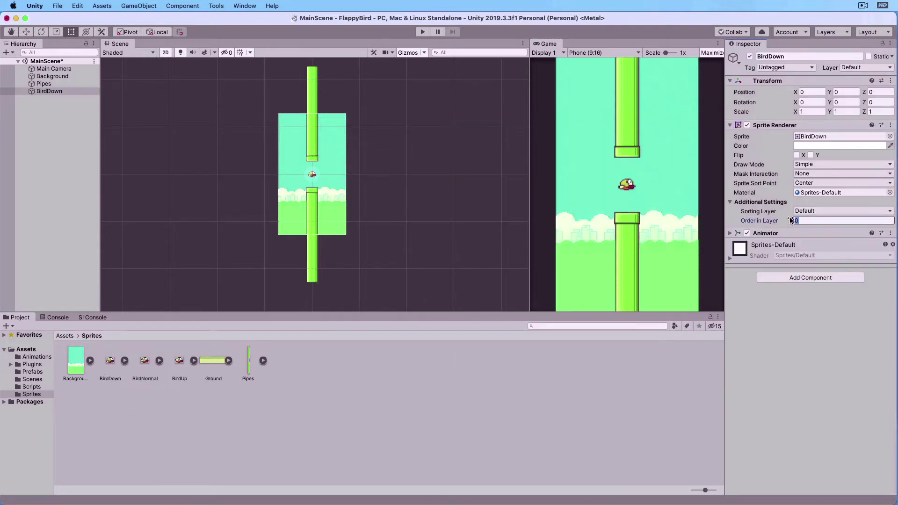
{"action": "type", "text": "1"}
Step: Add the Ground sprite to the scene hierarchy and move it down to about Y -119 at the background's lower edge
{"action": "left_click_drag", "start_coordinate": [215, 359], "coordinate": [48, 147]}
{"action": "key", "text": "w"}
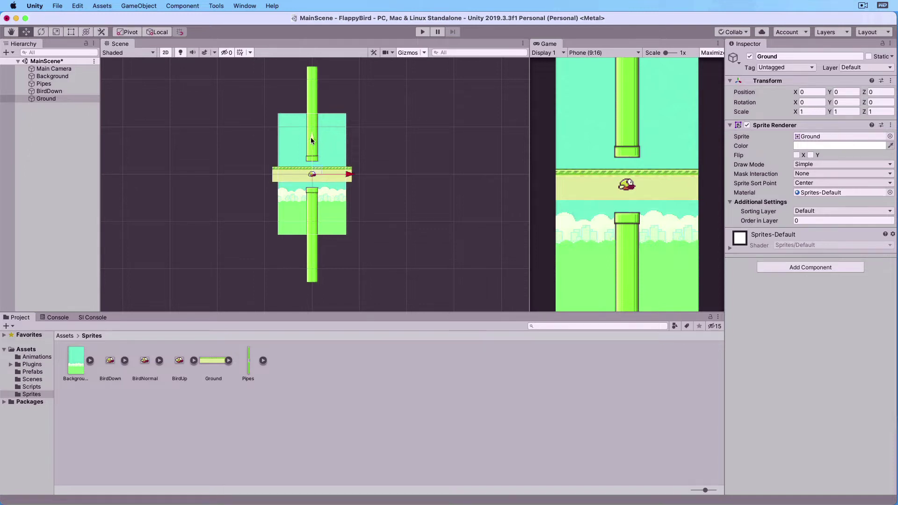
{"action": "left_click_drag", "start_coordinate": [311, 137], "coordinate": [313, 193]}
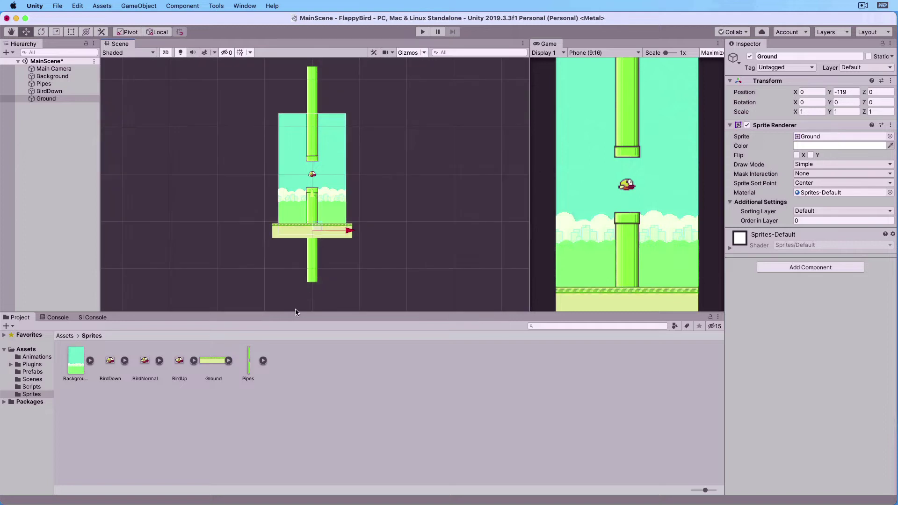
Step: Move the BirdDown object left of the pipes to about X -40
{"action": "left_click", "coordinate": [63, 91]}
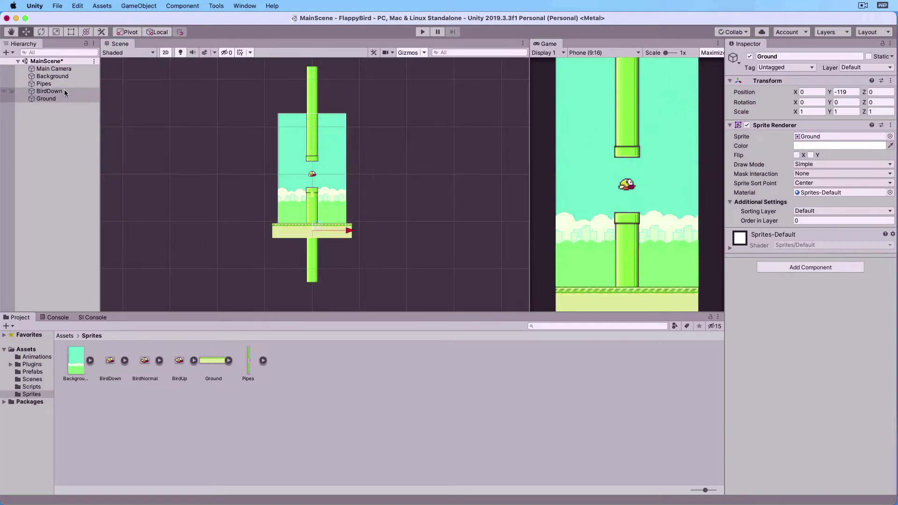
{"action": "left_click_drag", "start_coordinate": [348, 175], "coordinate": [330, 178]}
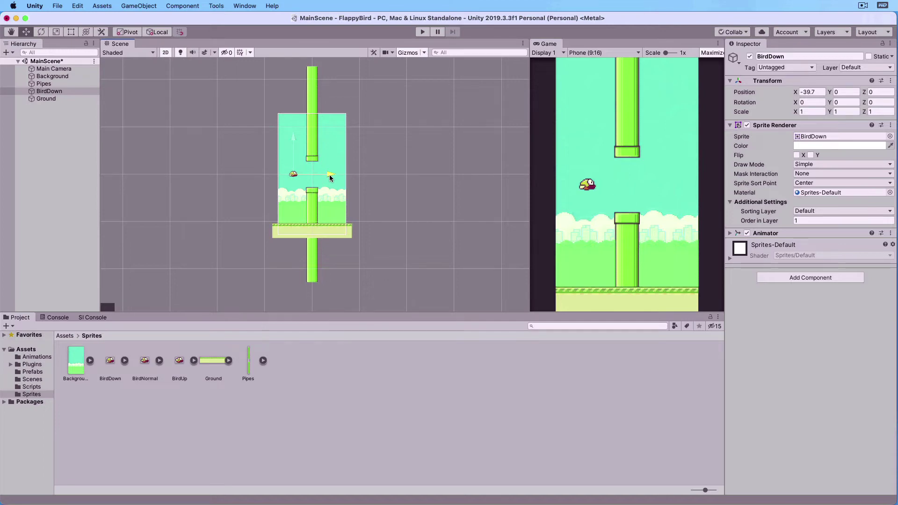
Step: Set the Ground object's Order in Layer to 2
{"action": "left_click", "coordinate": [47, 99]}
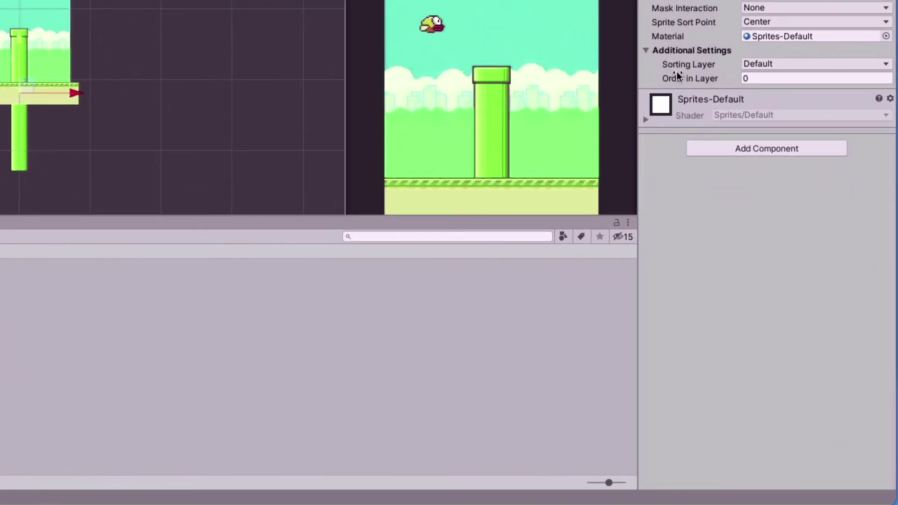
{"action": "left_click", "coordinate": [779, 77]}
{"action": "type", "text": "2"}
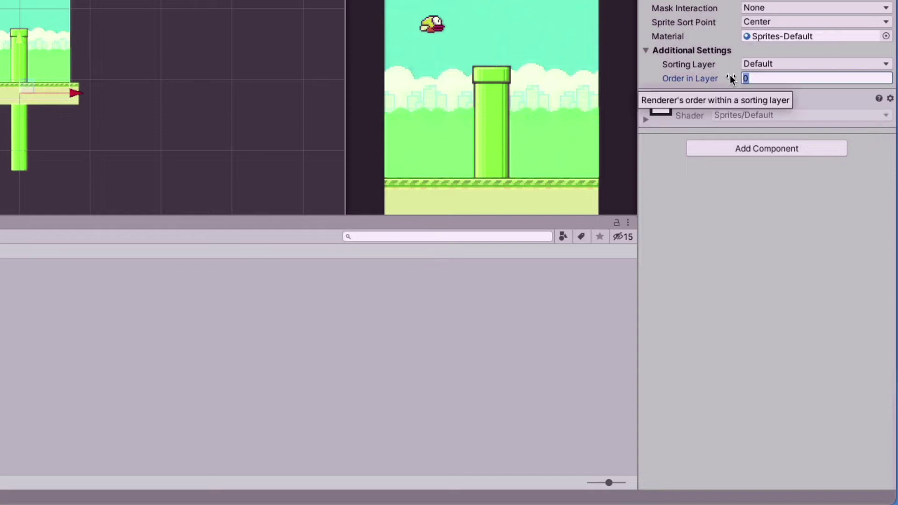
Step: Add a Box Collider 2D component to the Ground object and open its collider shape for editing
{"action": "left_click", "coordinate": [771, 147]}
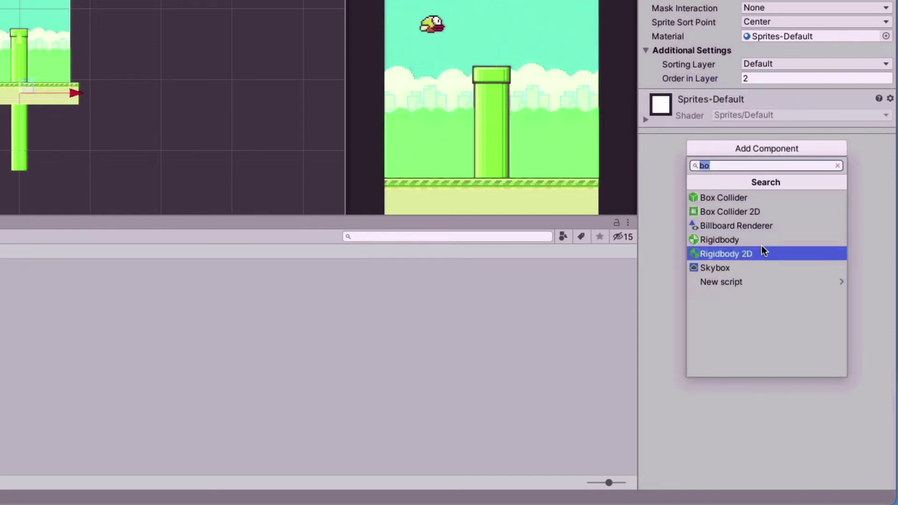
{"action": "left_click", "coordinate": [757, 212]}
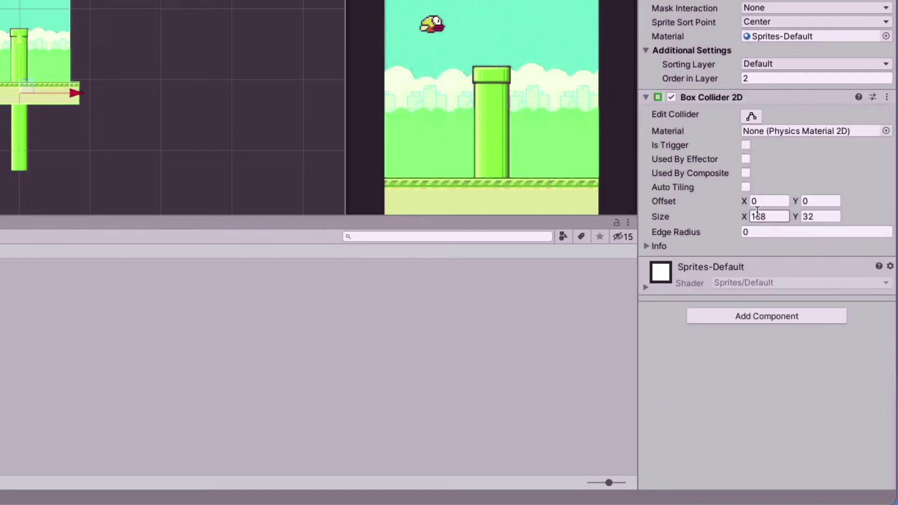
{"action": "left_click", "coordinate": [750, 115]}
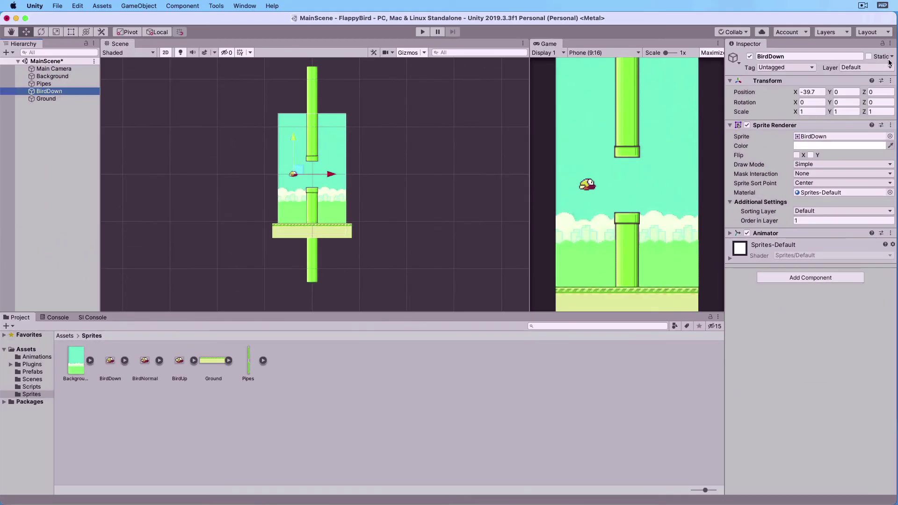
Step: Rename the BirdDown object in the scene as Bird
{"action": "left_click", "coordinate": [791, 56]}
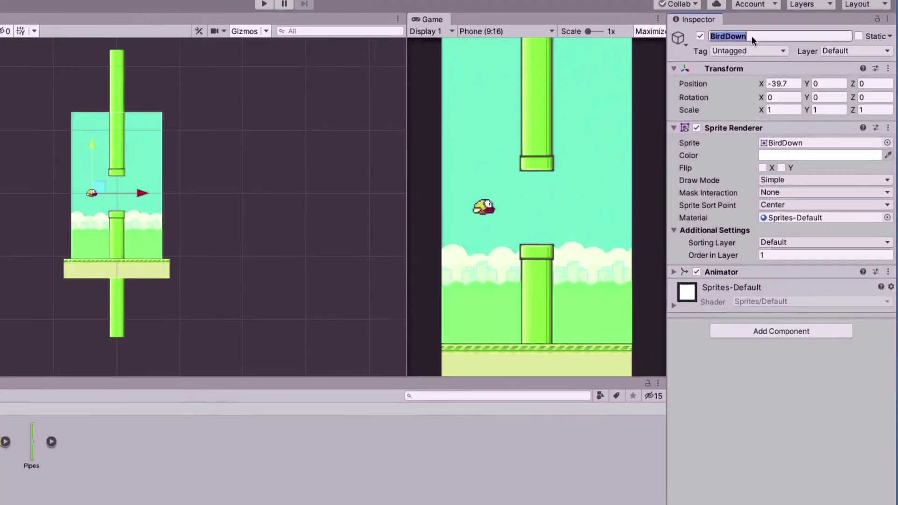
{"action": "left_click", "coordinate": [751, 36]}
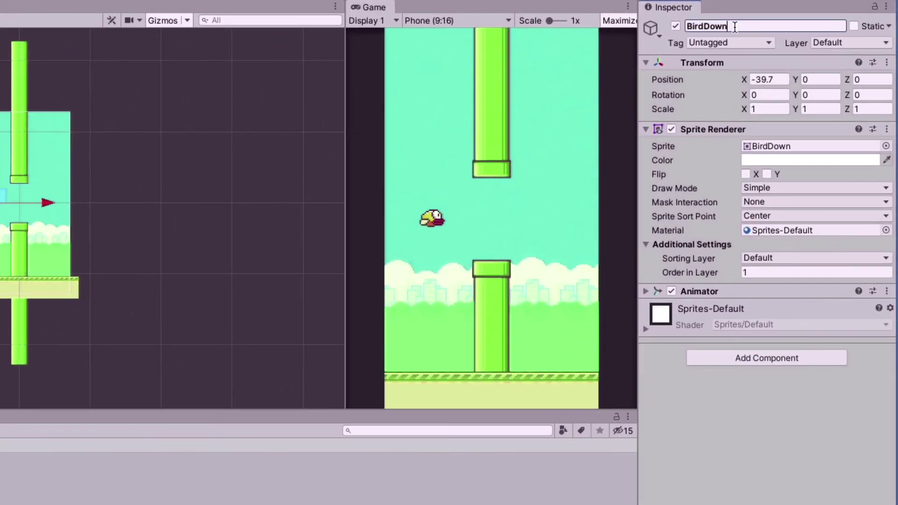
{"action": "key", "text": "BackSpace"}
{"action": "key", "text": "BackSpace"}
{"action": "key", "text": "BackSpace"}
{"action": "key", "text": "BackSpace"}
Step: Add a Rigidbody 2D component to the Bird object
{"action": "left_click", "coordinate": [767, 361]}
{"action": "type", "text": "bo"}
{"action": "left_click", "coordinate": [768, 271]}
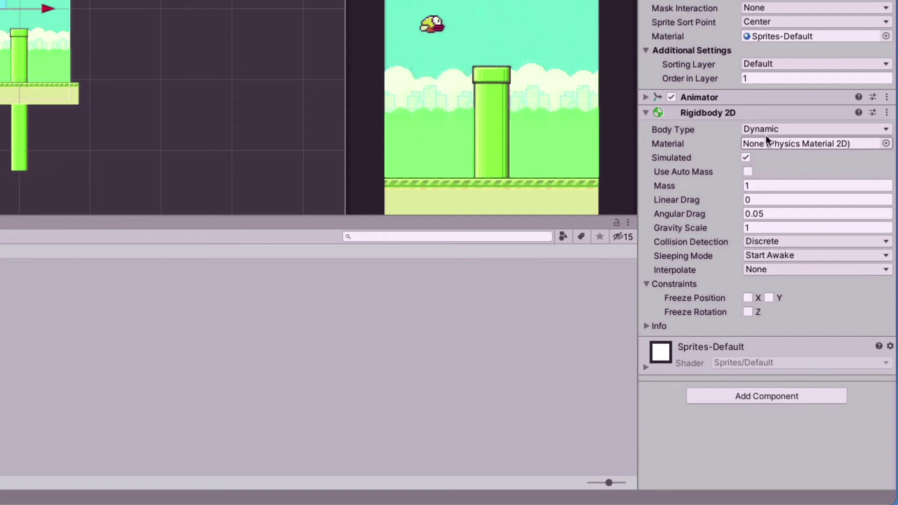
Step: Set the Bird's Rigidbody 2D to Gravity Scale 10, Continuous collision detection and Interpolate interpolation
{"action": "left_click", "coordinate": [761, 228]}
{"action": "type", "text": "10"}
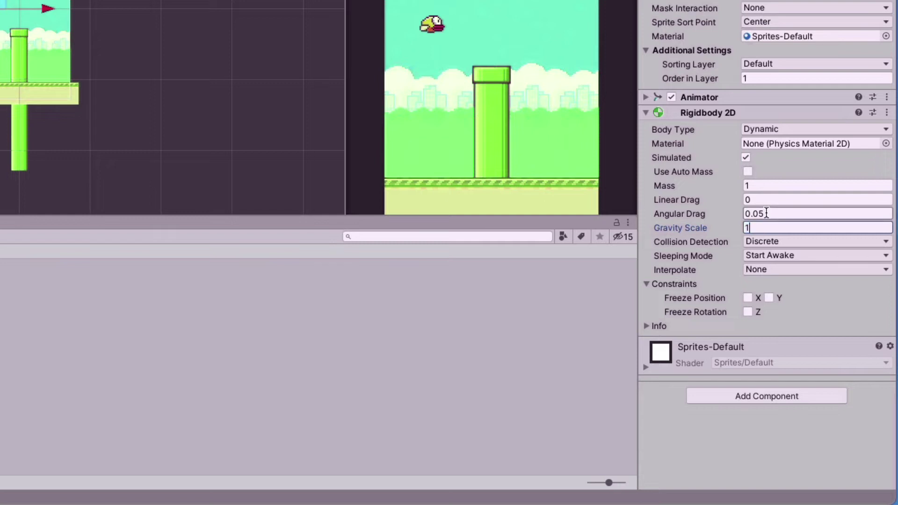
{"action": "left_click", "coordinate": [770, 240]}
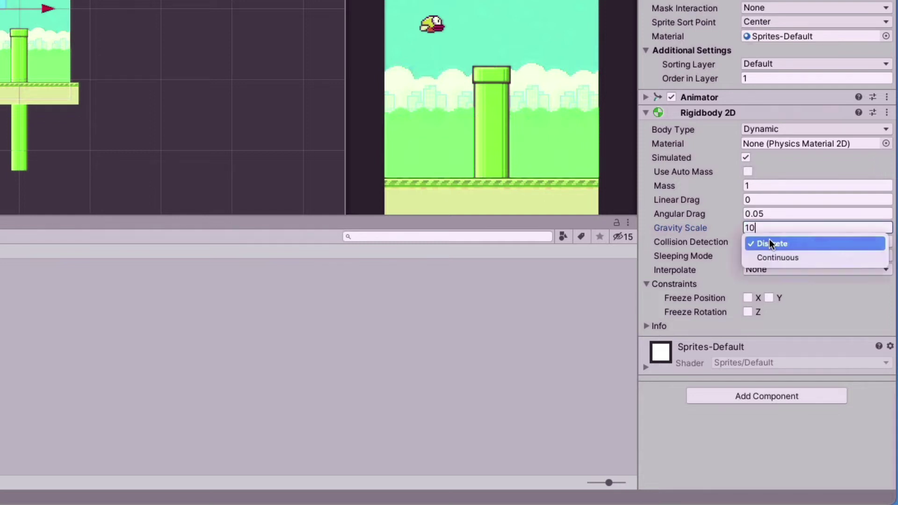
{"action": "left_click", "coordinate": [770, 258]}
{"action": "left_click", "coordinate": [770, 269]}
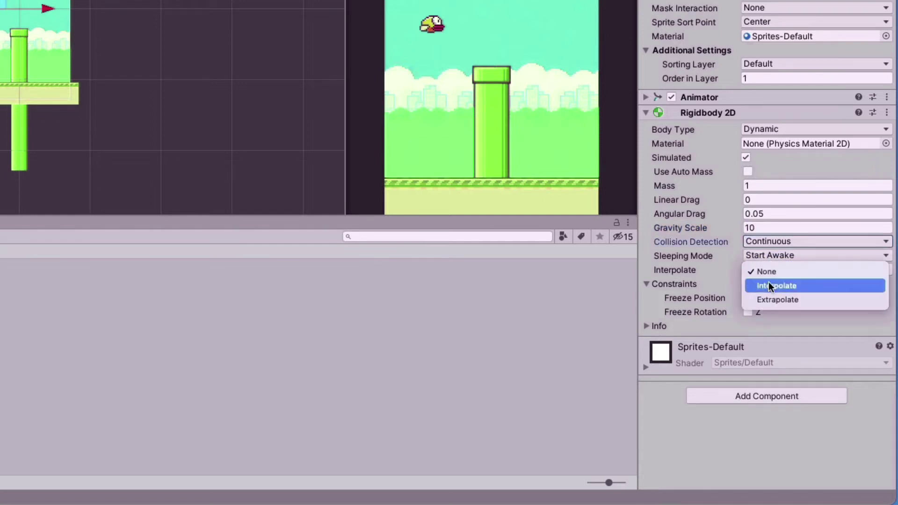
{"action": "left_click", "coordinate": [770, 287]}
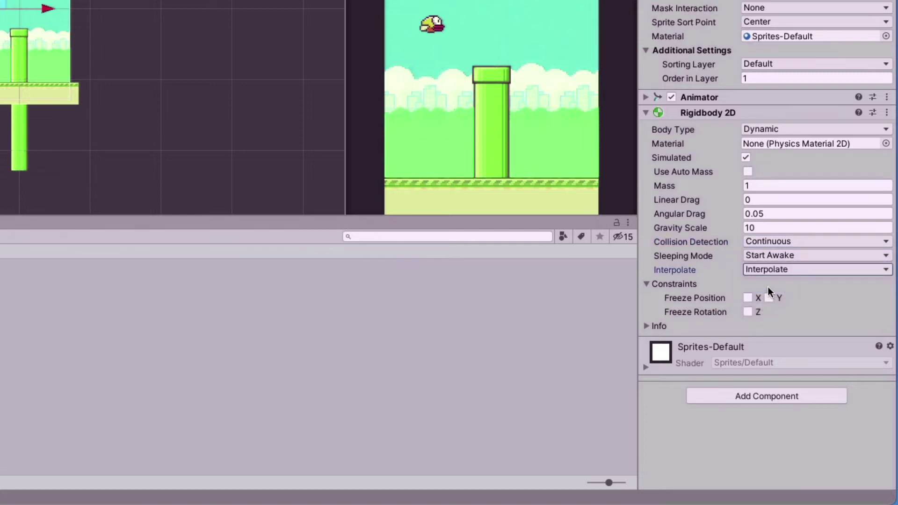
Step: Add a Box Collider 2D to the Bird and pull its left and right edges slightly inward around the sprite
{"action": "left_click", "coordinate": [754, 396]}
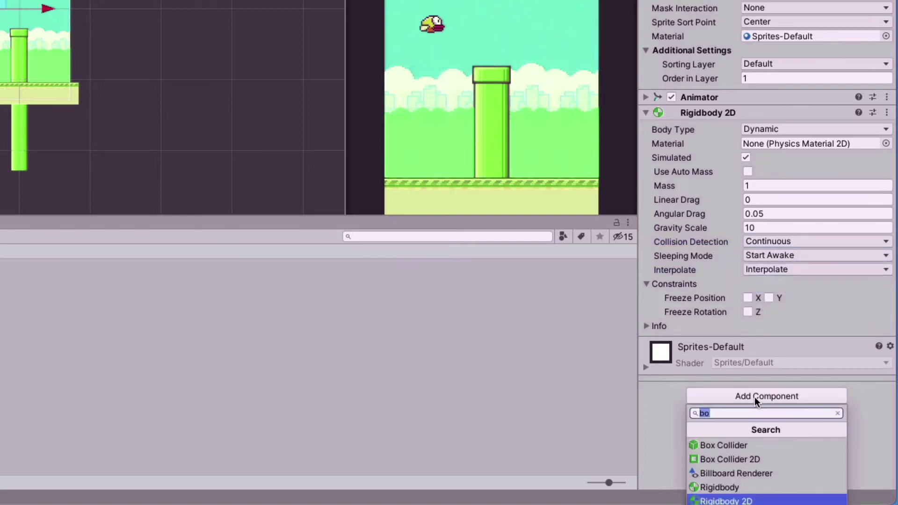
{"action": "left_click", "coordinate": [751, 458]}
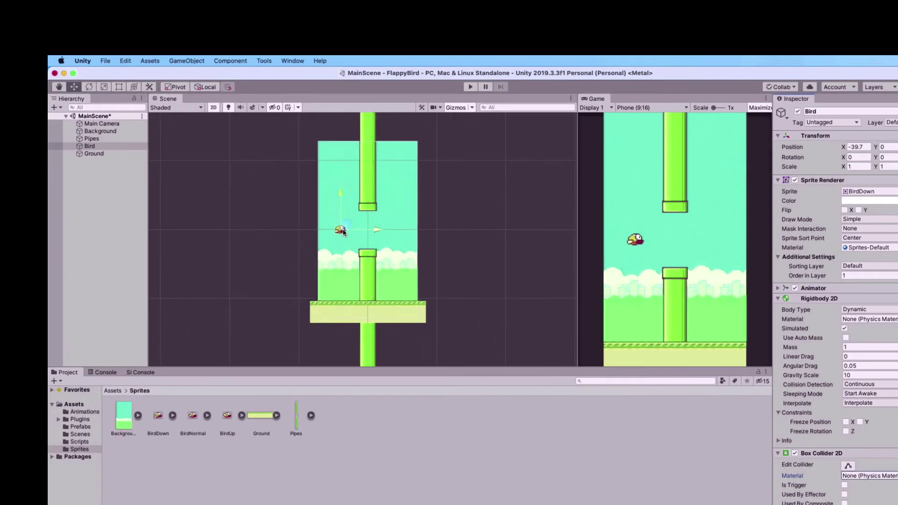
{"action": "scroll", "coordinate": [345, 235], "scroll_direction": "up", "scroll_amount": 10}
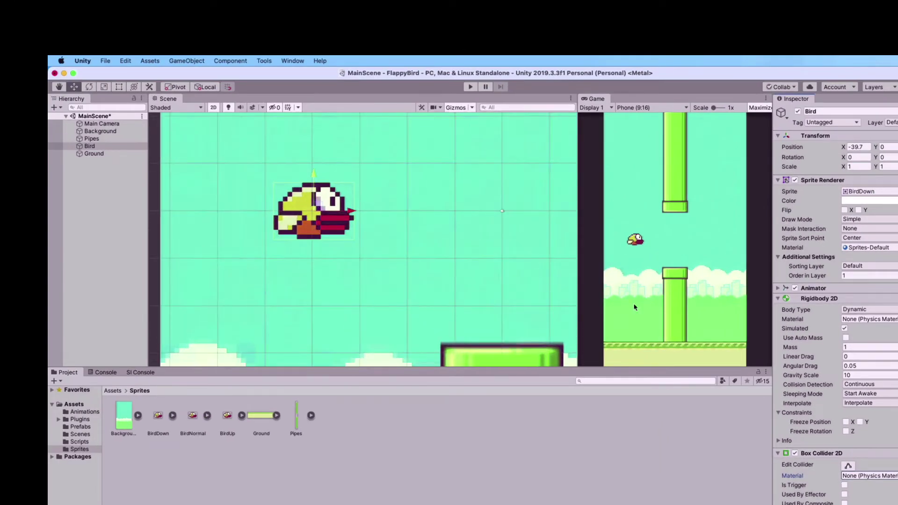
{"action": "left_click_drag", "start_coordinate": [274, 211], "coordinate": [280, 211]}
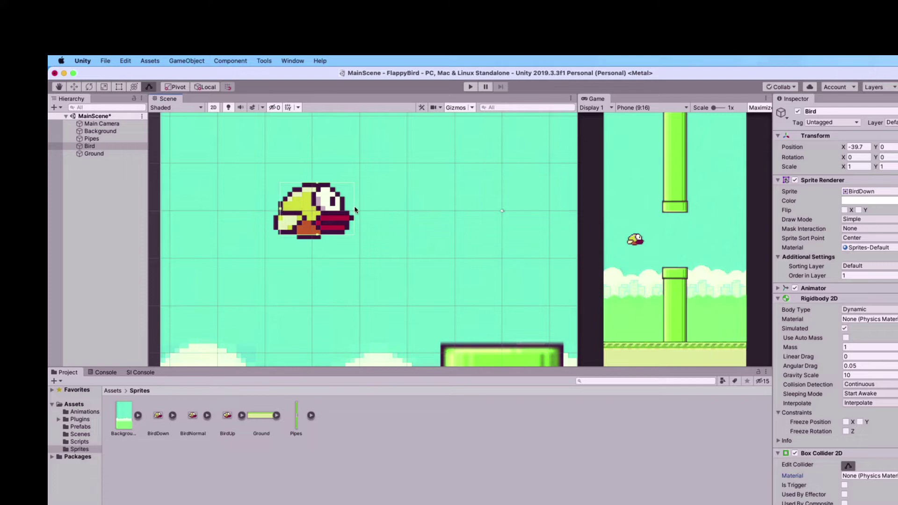
{"action": "left_click_drag", "start_coordinate": [354, 210], "coordinate": [344, 211]}
{"action": "scroll", "coordinate": [388, 141], "scroll_direction": "down", "scroll_amount": 5}
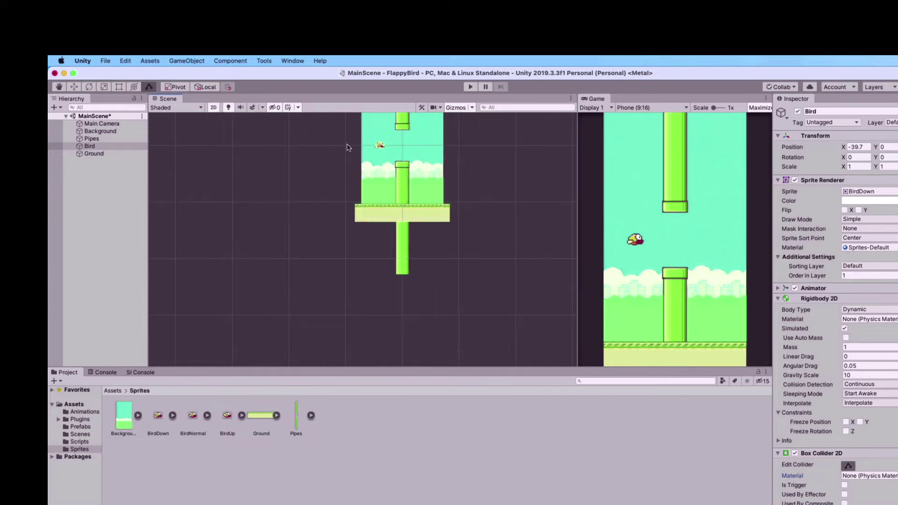
{"action": "key", "text": "q"}
{"action": "left_click_drag", "start_coordinate": [324, 145], "coordinate": [296, 237]}
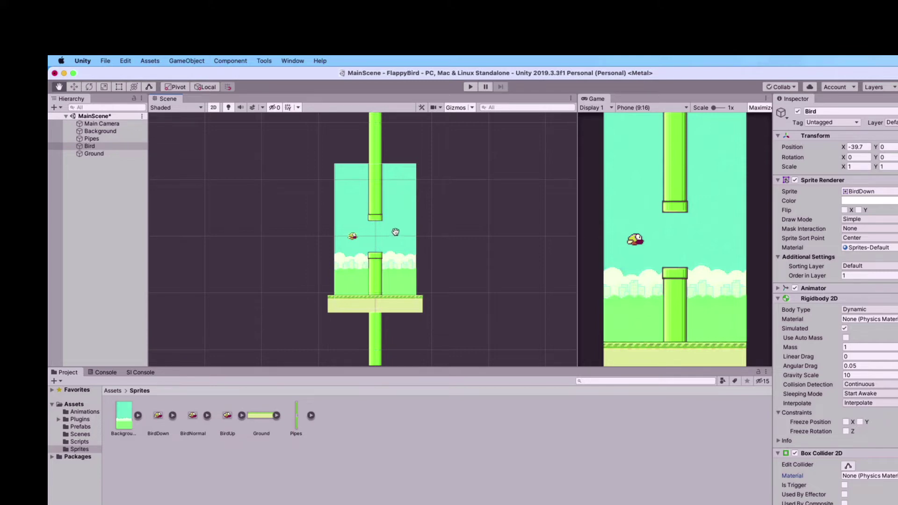
Step: Create an empty game object in the scene and name it Spawner
{"action": "right_click", "coordinate": [108, 185]}
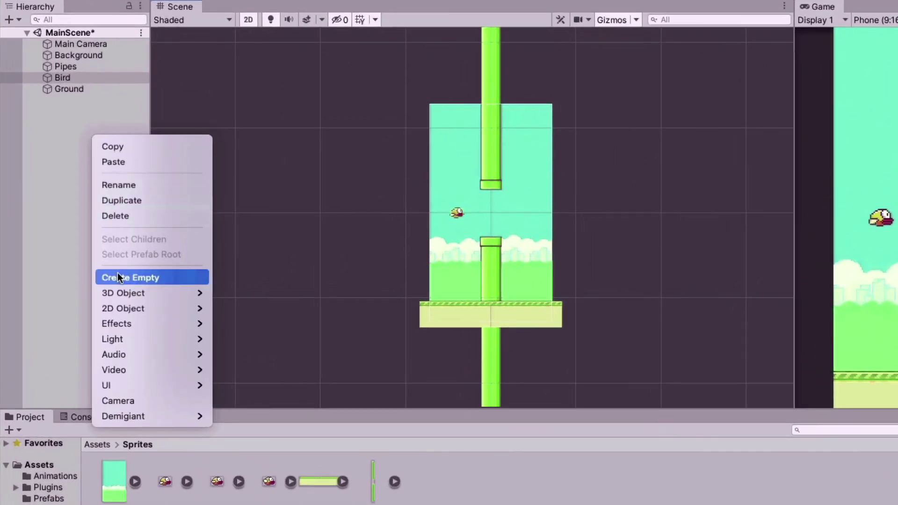
{"action": "left_click", "coordinate": [118, 277]}
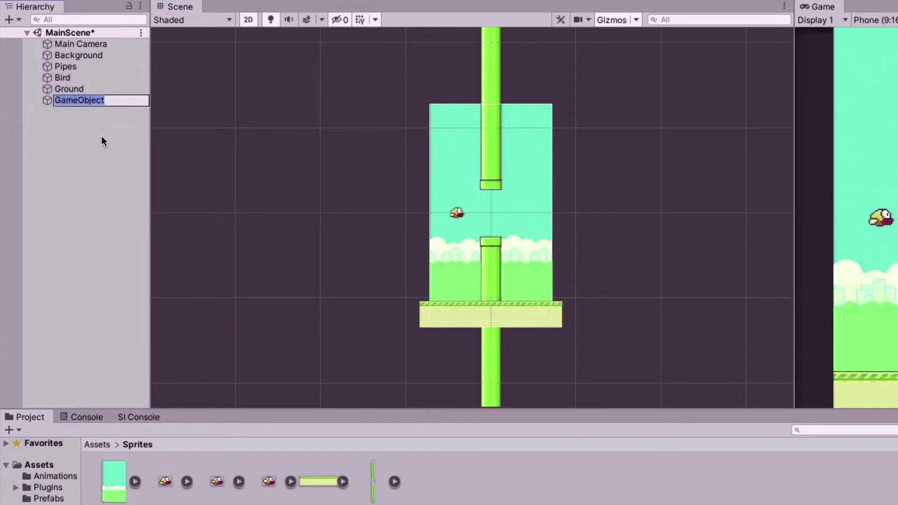
{"action": "type", "text": "Spawner"}
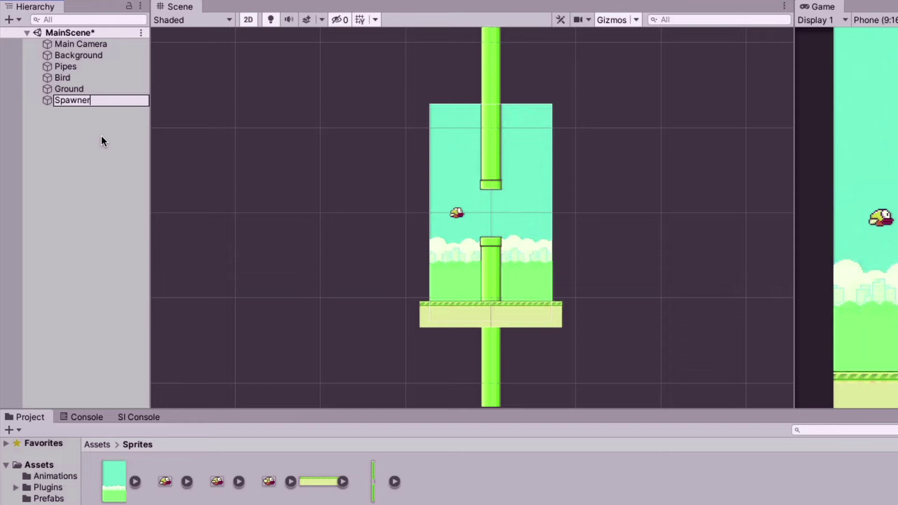
{"action": "key", "text": "Return"}
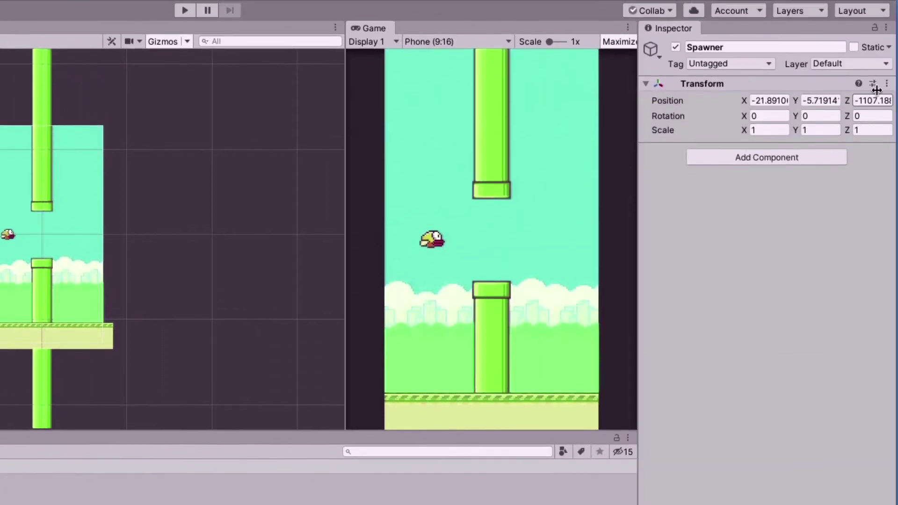
Step: Reset the Spawner's transform and move it right of the background to about X 99
{"action": "left_click", "coordinate": [886, 83]}
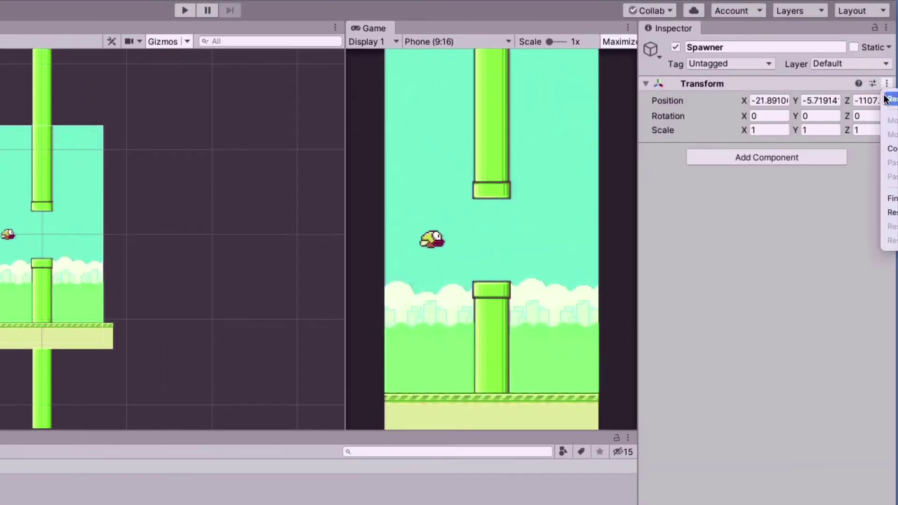
{"action": "left_click", "coordinate": [886, 99]}
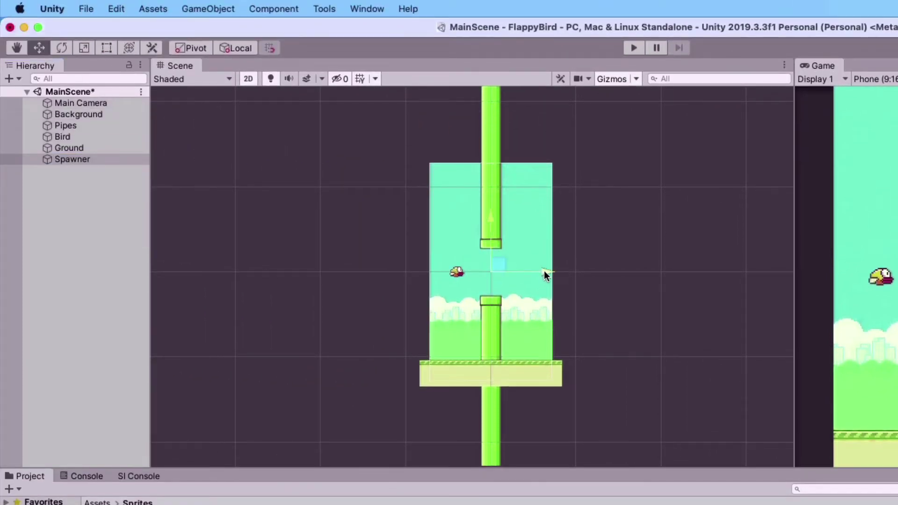
{"action": "left_click_drag", "start_coordinate": [544, 272], "coordinate": [630, 277]}
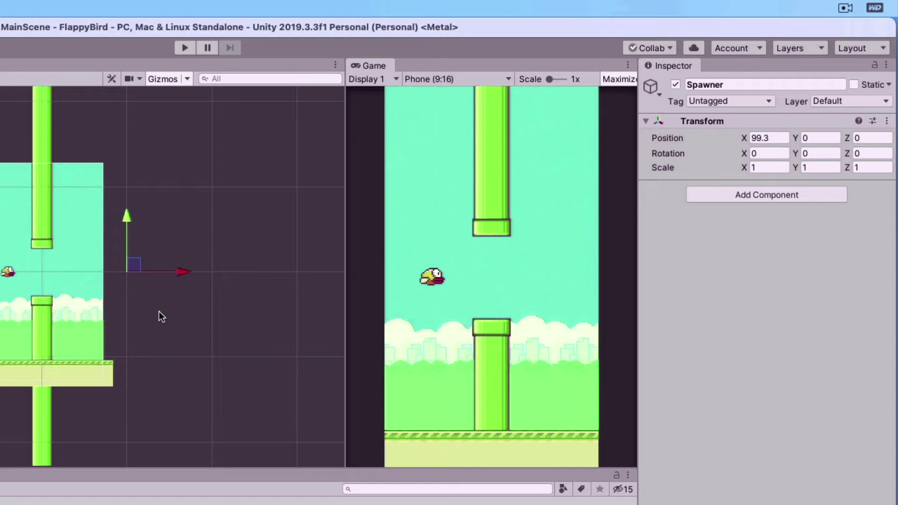
Step: Create two new tags named Background and Pipes in the project's tag list
{"action": "left_click", "coordinate": [732, 101]}
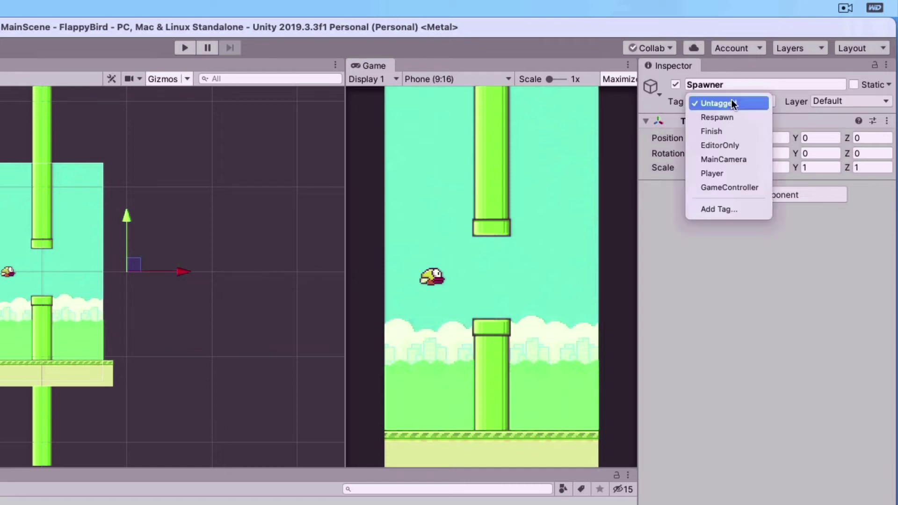
{"action": "left_click", "coordinate": [726, 208]}
{"action": "left_click", "coordinate": [857, 150]}
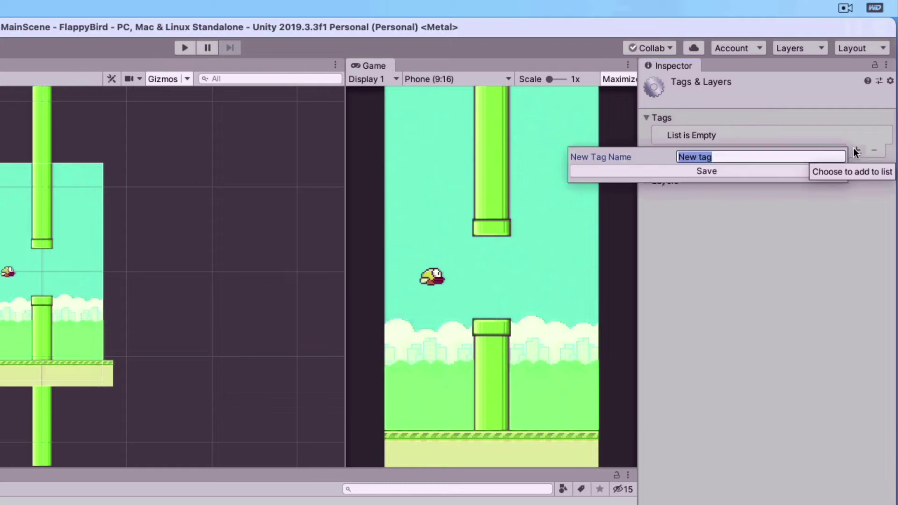
{"action": "type", "text": "Background"}
{"action": "key", "text": "Return"}
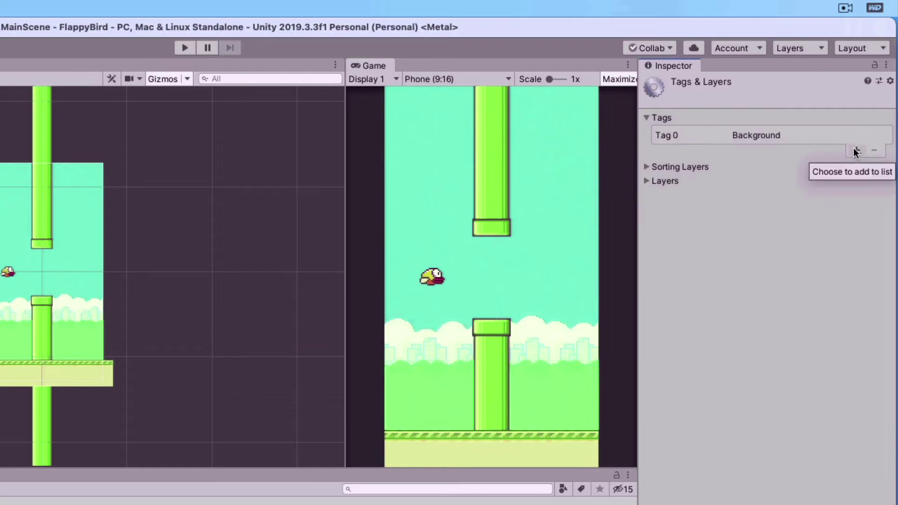
{"action": "left_click", "coordinate": [854, 148]}
{"action": "type", "text": "Pipes"}
{"action": "left_click", "coordinate": [787, 171]}
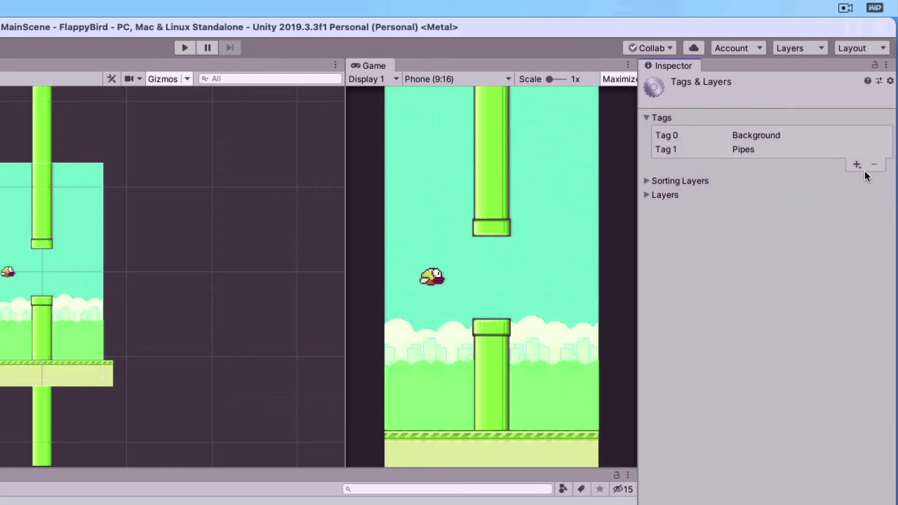
Step: Create two more tags named Bird and Ground
{"action": "left_click", "coordinate": [858, 165]}
{"action": "type", "text": "Bird"}
{"action": "left_click", "coordinate": [793, 184]}
{"action": "left_click", "coordinate": [857, 179]}
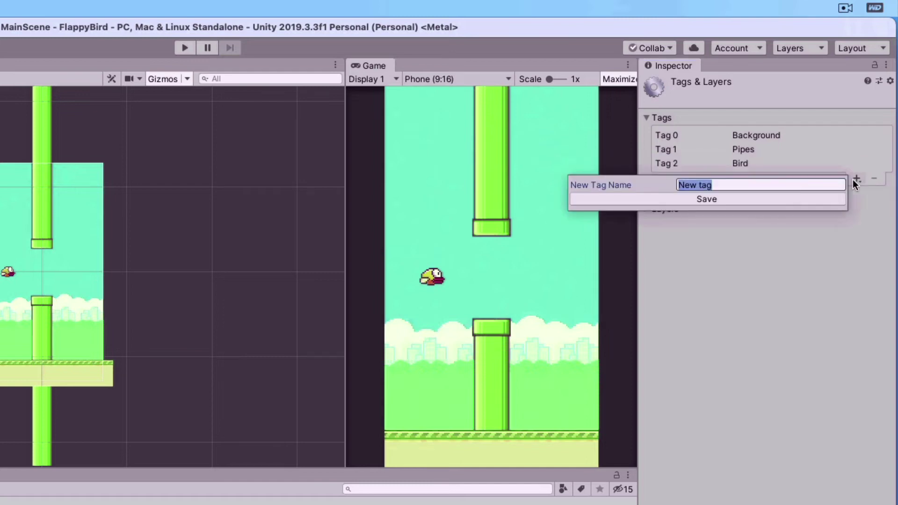
{"action": "type", "text": "Ground"}
{"action": "left_click", "coordinate": [760, 199]}
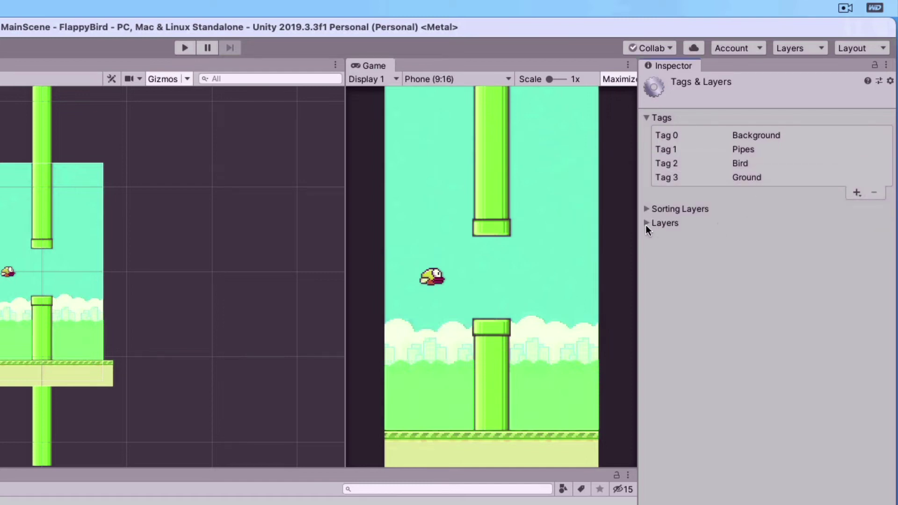
Step: Name User Layers 8 to 11 Background, Pipes, Bird and Ground
{"action": "left_click", "coordinate": [647, 224]}
{"action": "left_click", "coordinate": [752, 348]}
{"action": "type", "text": "Background"}
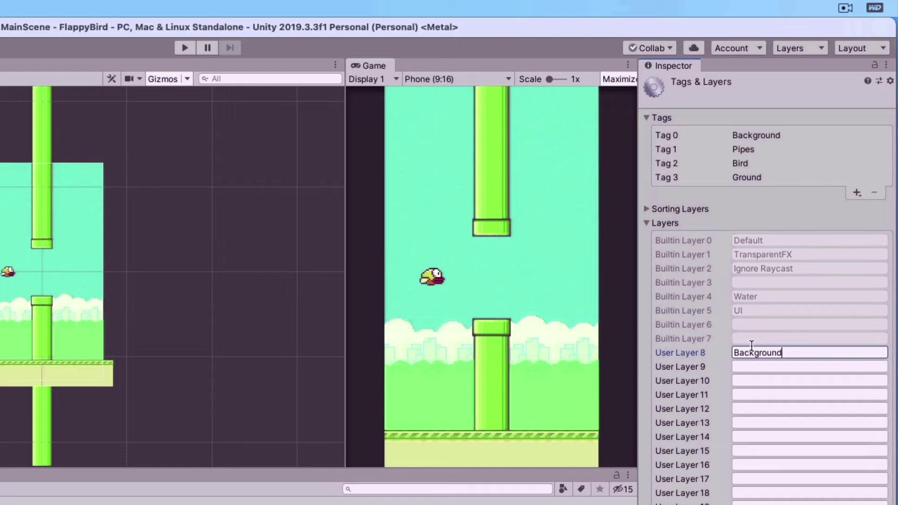
{"action": "key", "text": "Tab"}
{"action": "type", "text": "Pipes"}
{"action": "key", "text": "Tab"}
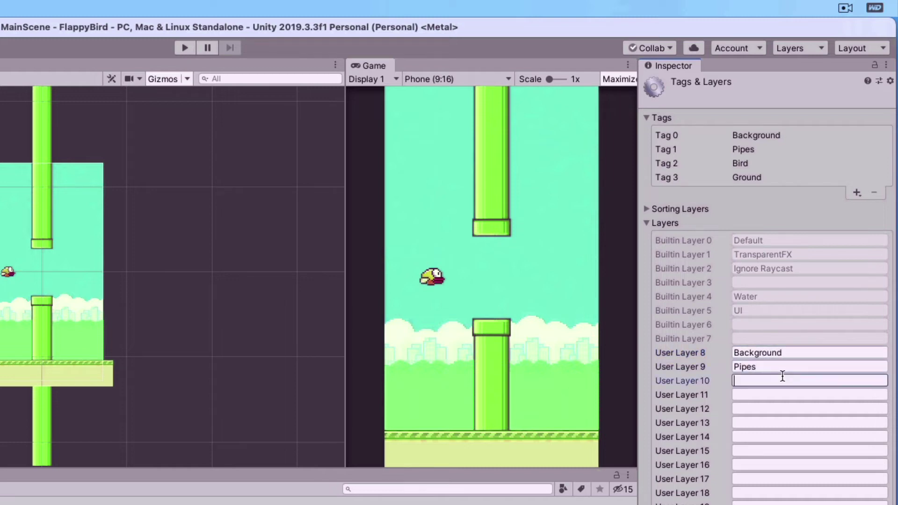
{"action": "type", "text": "Bird"}
{"action": "key", "text": "Tab"}
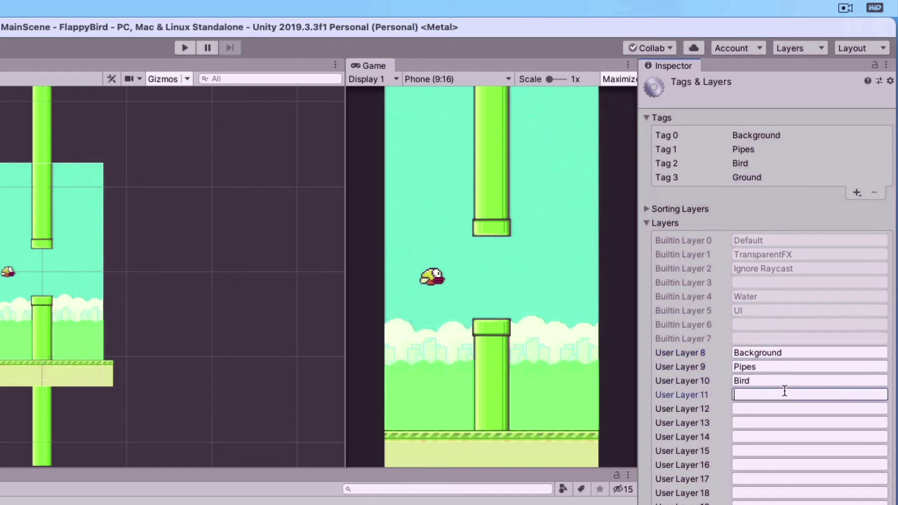
{"action": "type", "text": "Ground"}
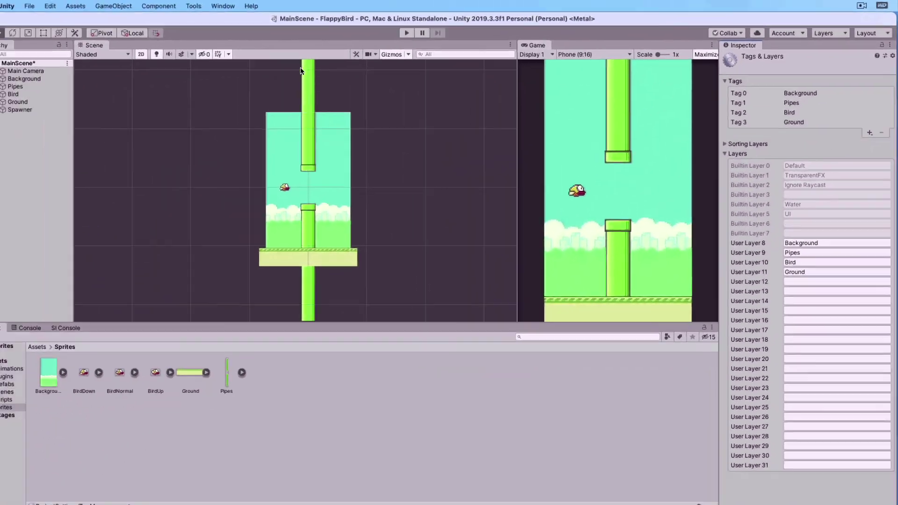
Step: Assign the Background tag and the Background layer to the Background object
{"action": "left_click", "coordinate": [74, 77]}
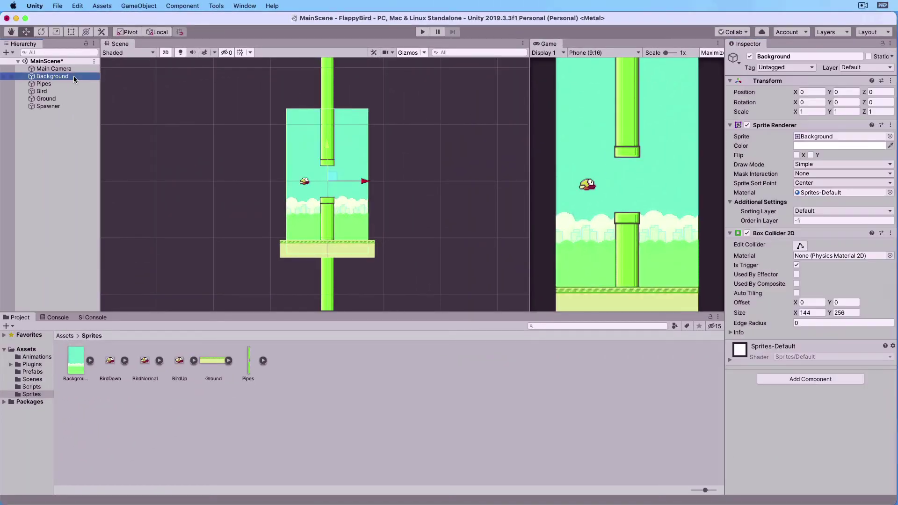
{"action": "left_click", "coordinate": [786, 68]}
{"action": "left_click", "coordinate": [776, 134]}
{"action": "left_click", "coordinate": [861, 67]}
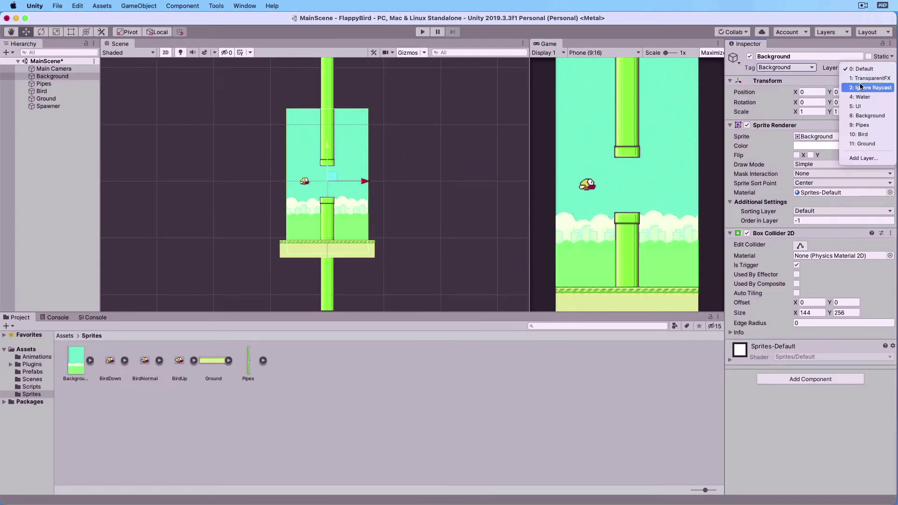
{"action": "left_click", "coordinate": [868, 116]}
Step: Assign the Pipes tag and the Pipes layer to the Pipes object
{"action": "left_click", "coordinate": [43, 83]}
{"action": "left_click", "coordinate": [786, 67]}
{"action": "left_click", "coordinate": [777, 144]}
{"action": "left_click", "coordinate": [848, 68]}
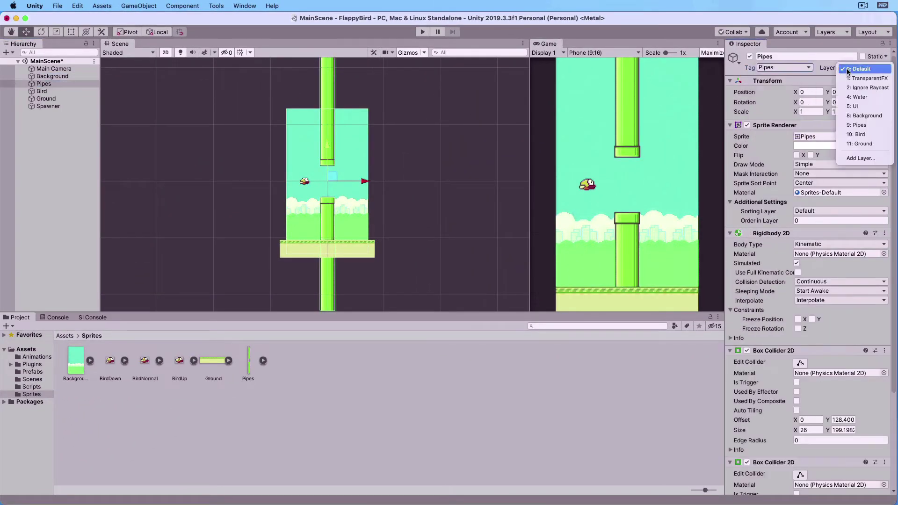
{"action": "left_click", "coordinate": [859, 125]}
Step: Assign the Bird tag and the Bird layer to the Bird object
{"action": "left_click", "coordinate": [41, 92]}
{"action": "left_click", "coordinate": [786, 68]}
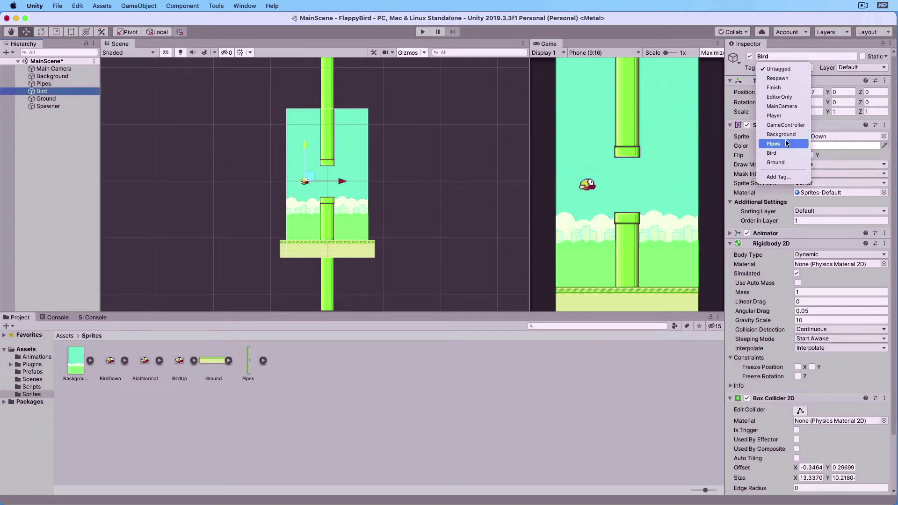
{"action": "left_click", "coordinate": [772, 153]}
{"action": "left_click", "coordinate": [861, 67]}
{"action": "left_click", "coordinate": [861, 134]}
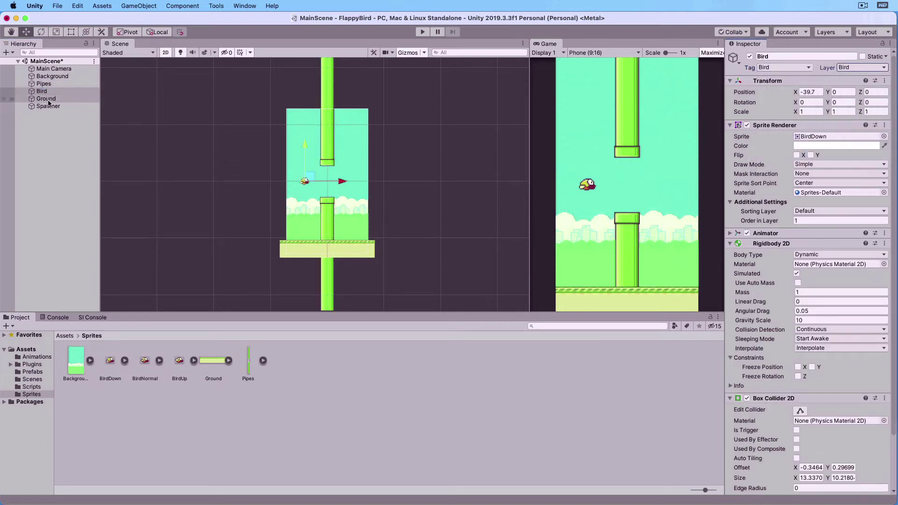
Step: Assign the Ground tag and the Ground layer to the Ground object
{"action": "left_click", "coordinate": [46, 99]}
{"action": "left_click", "coordinate": [786, 67]}
{"action": "left_click", "coordinate": [772, 162]}
{"action": "left_click", "coordinate": [861, 68]}
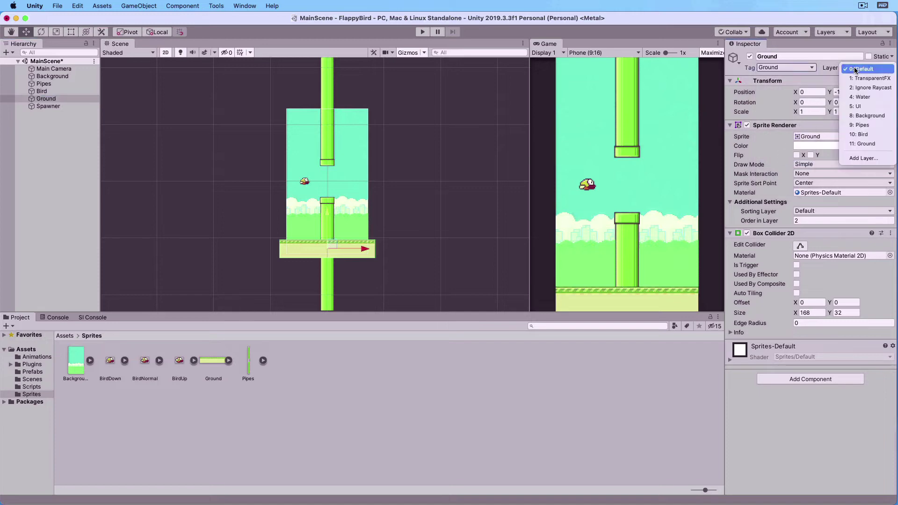
{"action": "left_click", "coordinate": [862, 144]}
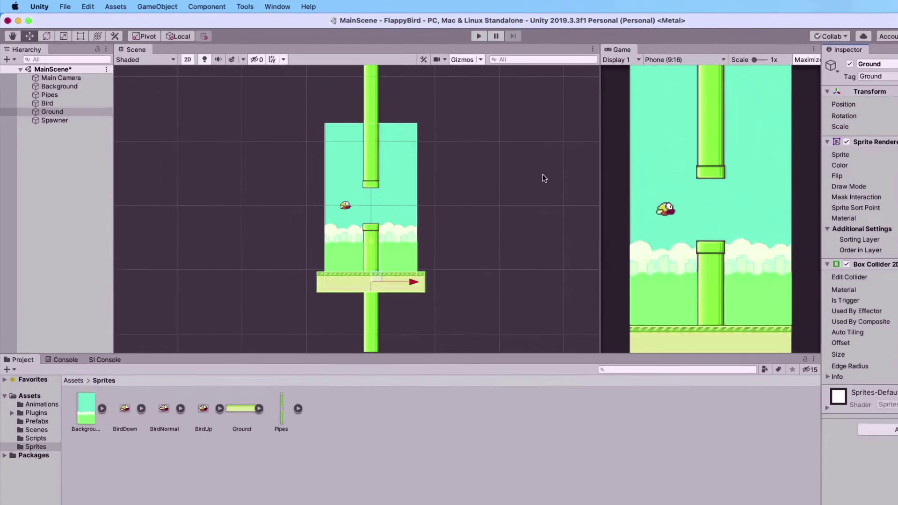
Step: Disable collisions between the Background and Ground layers in the Physics 2D layer collision matrix, and close the project settings
{"action": "left_click", "coordinate": [88, 6]}
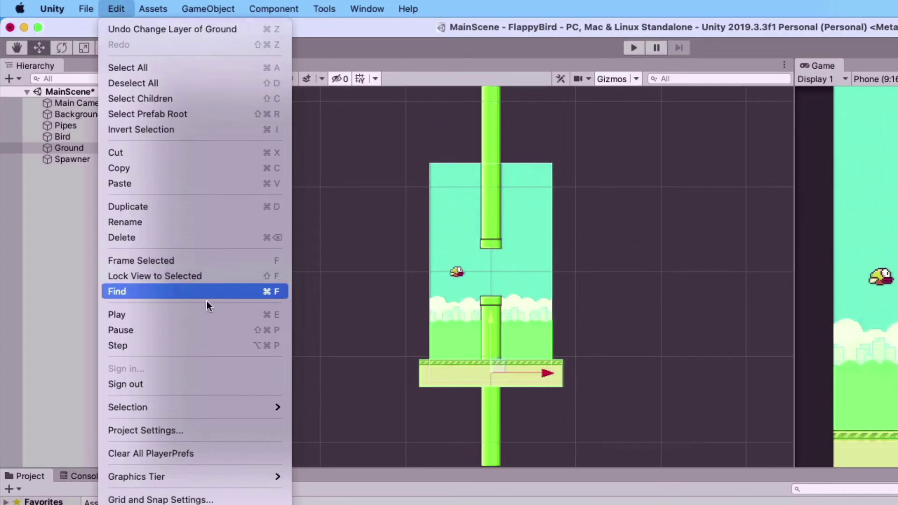
{"action": "left_click", "coordinate": [200, 429]}
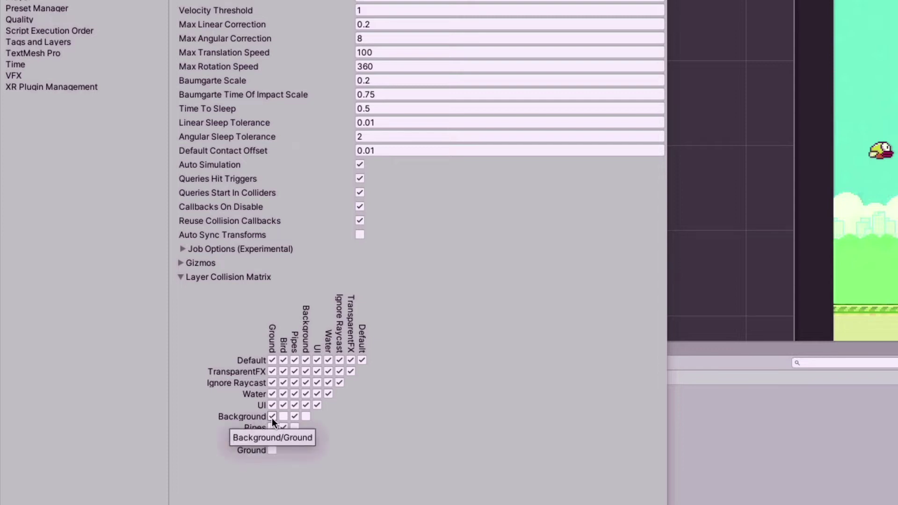
{"action": "left_click", "coordinate": [271, 417]}
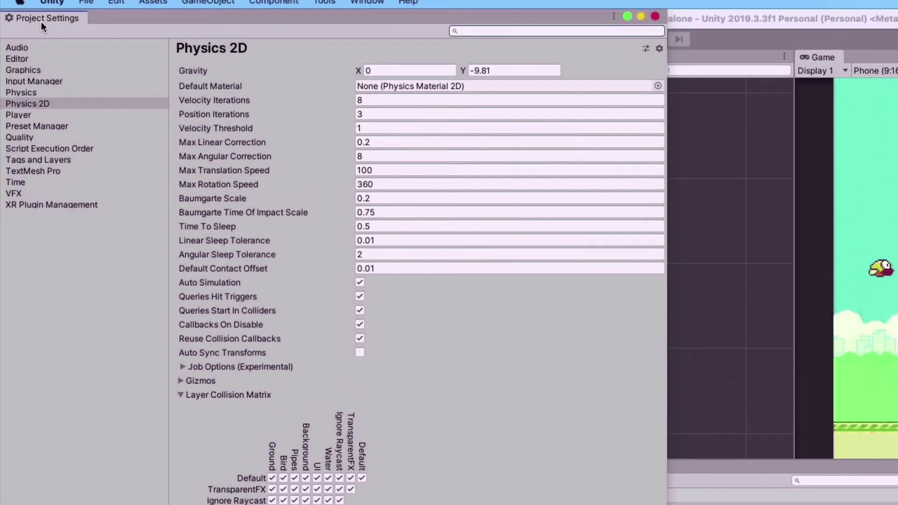
{"action": "right_click", "coordinate": [44, 25]}
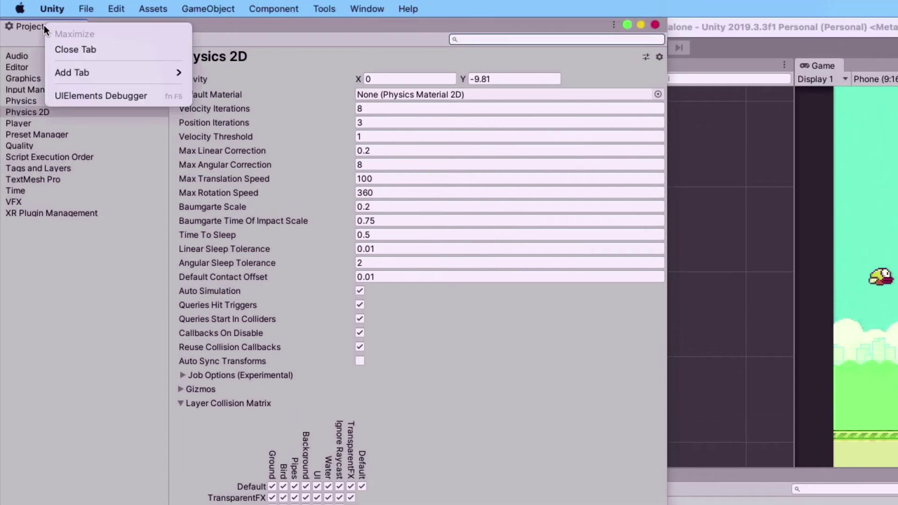
{"action": "left_click", "coordinate": [56, 43]}
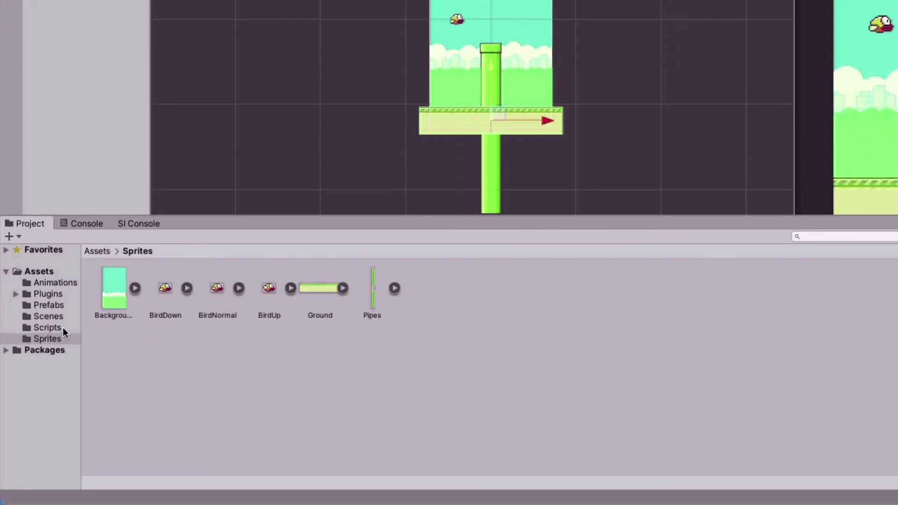
Step: Create a C# script named Pipes in the Scripts folder
{"action": "left_click", "coordinate": [46, 327]}
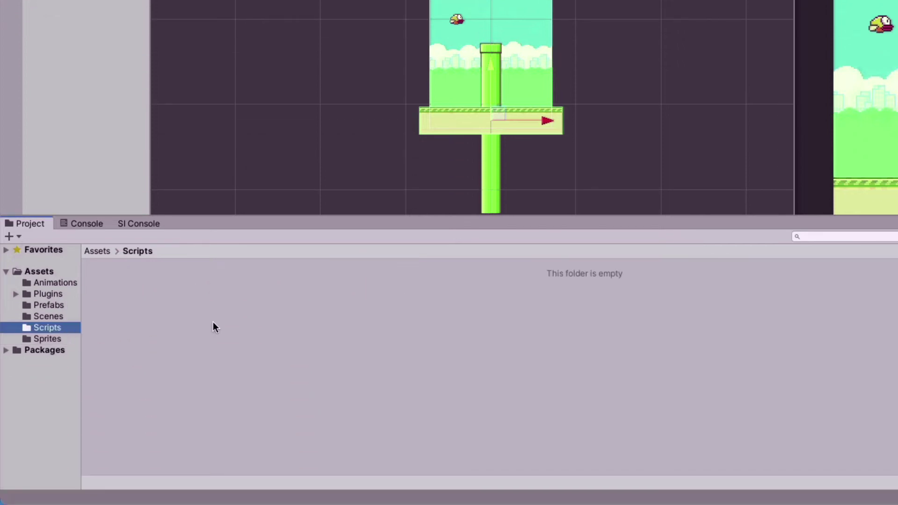
{"action": "right_click", "coordinate": [182, 304]}
{"action": "mouse_move", "coordinate": [189, 307]}
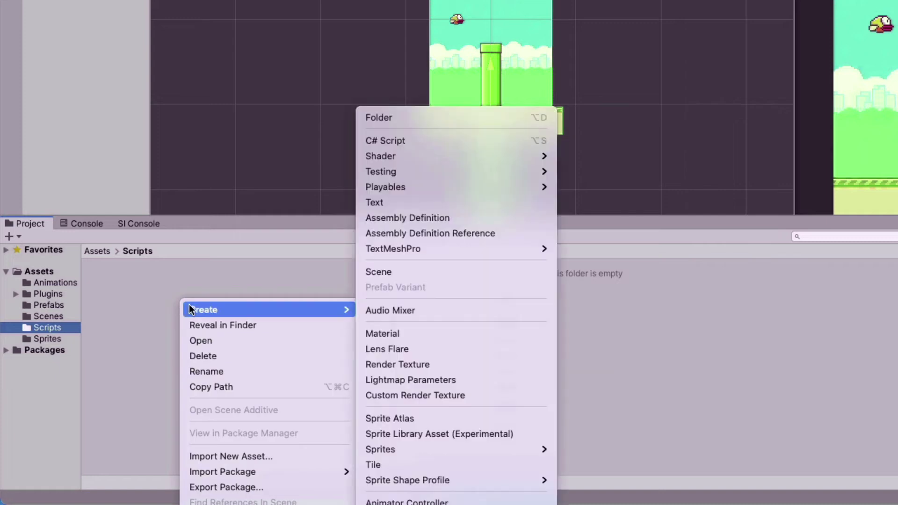
{"action": "left_click", "coordinate": [423, 146]}
{"action": "type", "text": "Pipe"}
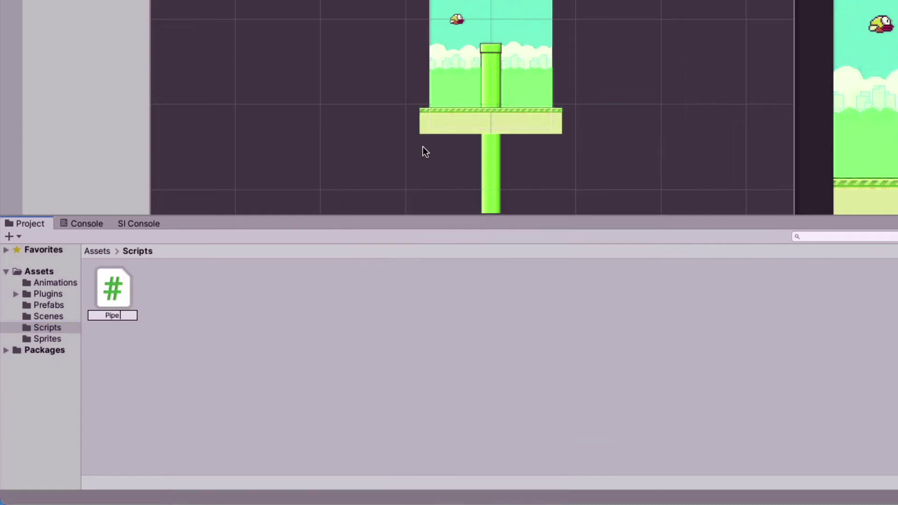
{"action": "type", "text": "s"}
{"action": "key", "text": "Return"}
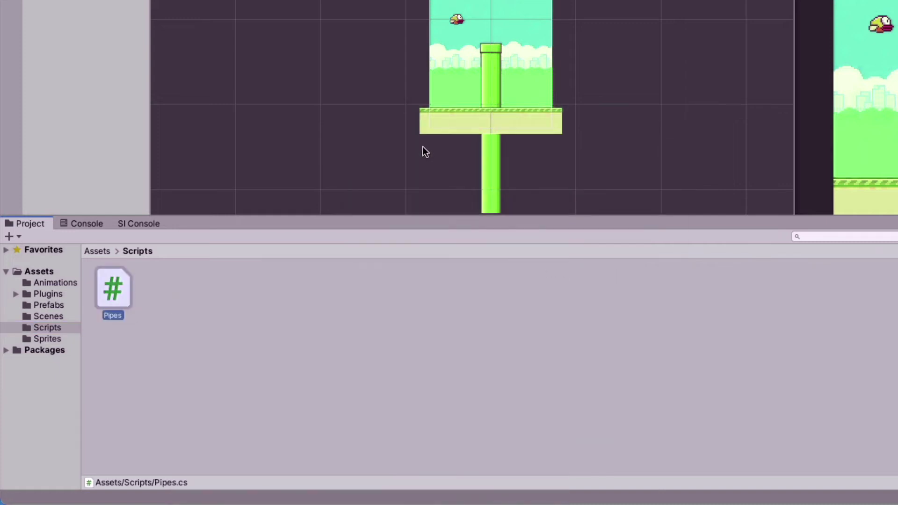
Step: Create a second C# script named Spawner in the Scripts folder
{"action": "right_click", "coordinate": [182, 292]}
{"action": "mouse_move", "coordinate": [201, 299]}
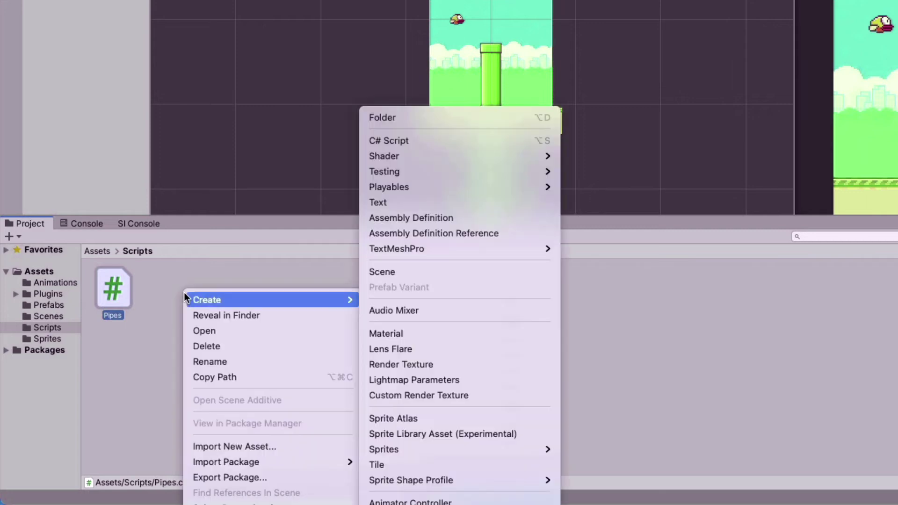
{"action": "left_click", "coordinate": [412, 141]}
{"action": "type", "text": "Spawner"}
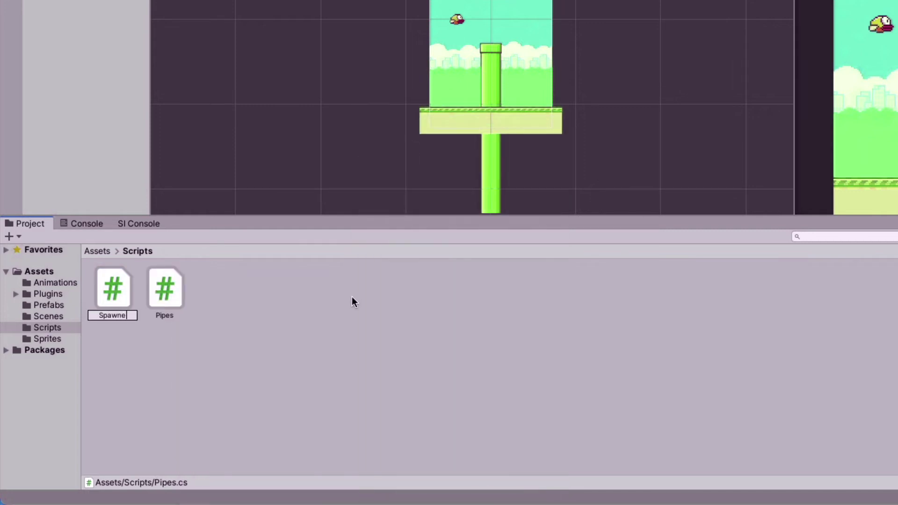
{"action": "key", "text": "Return"}
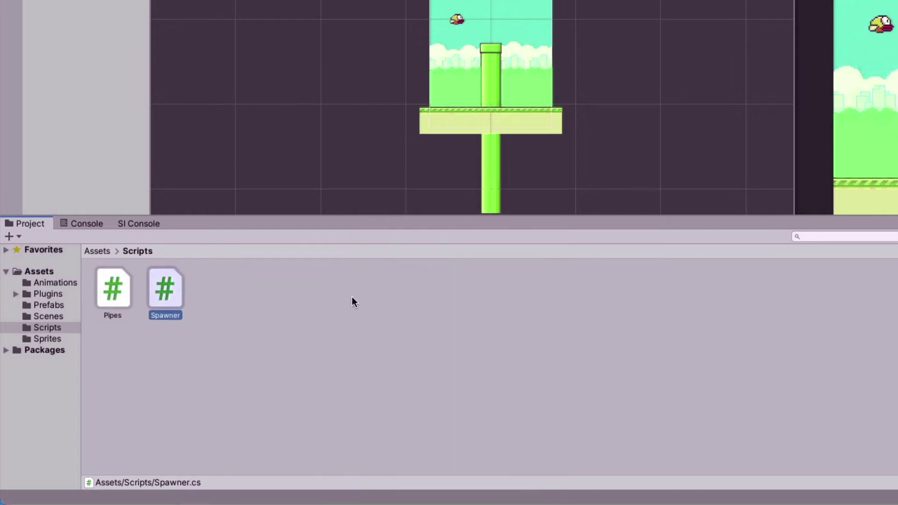
Step: Create a third C# script named Bird in the Scripts folder
{"action": "right_click", "coordinate": [276, 300]}
{"action": "mouse_move", "coordinate": [282, 304]}
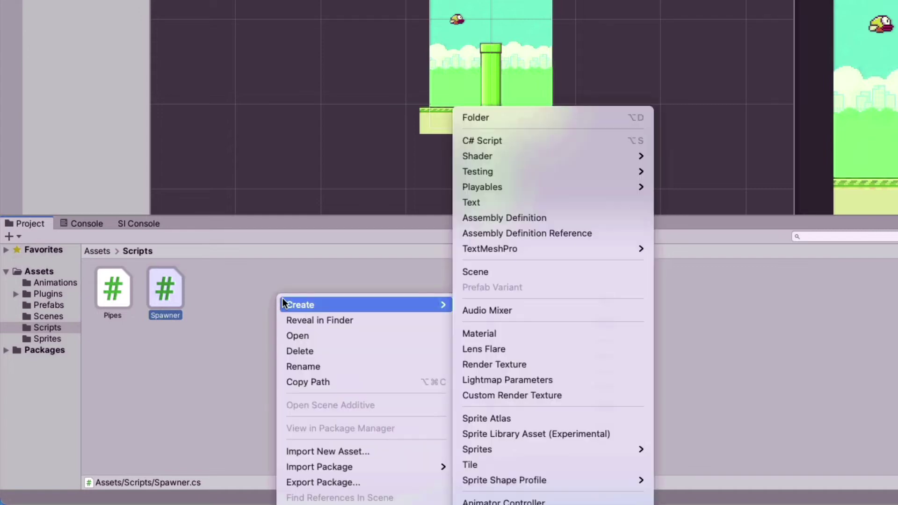
{"action": "left_click", "coordinate": [504, 139]}
{"action": "type", "text": "Bird"}
{"action": "key", "text": "Return"}
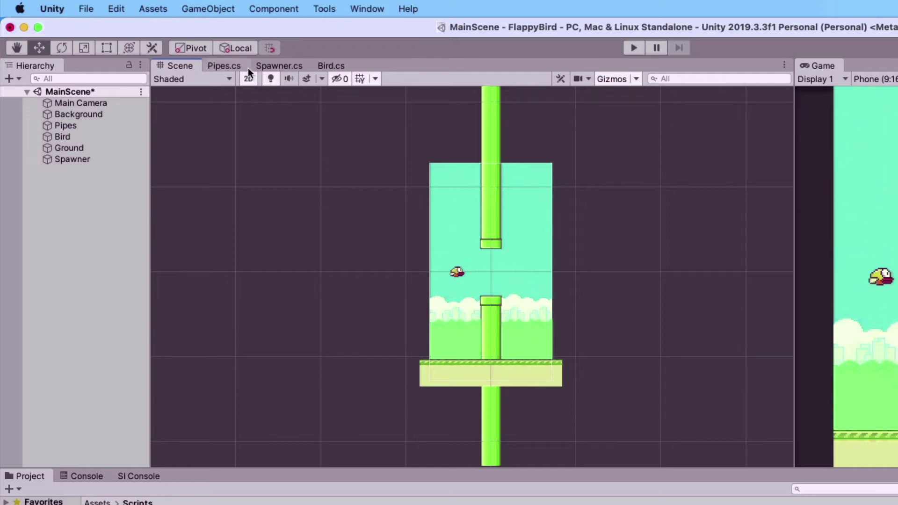
Step: In Pipes.cs, declare Rigidbody2D rb and float speed = 50f, and in Start get the Rigidbody2D and set rb.velocity to Vector2.left * speed
{"action": "left_click", "coordinate": [227, 66]}
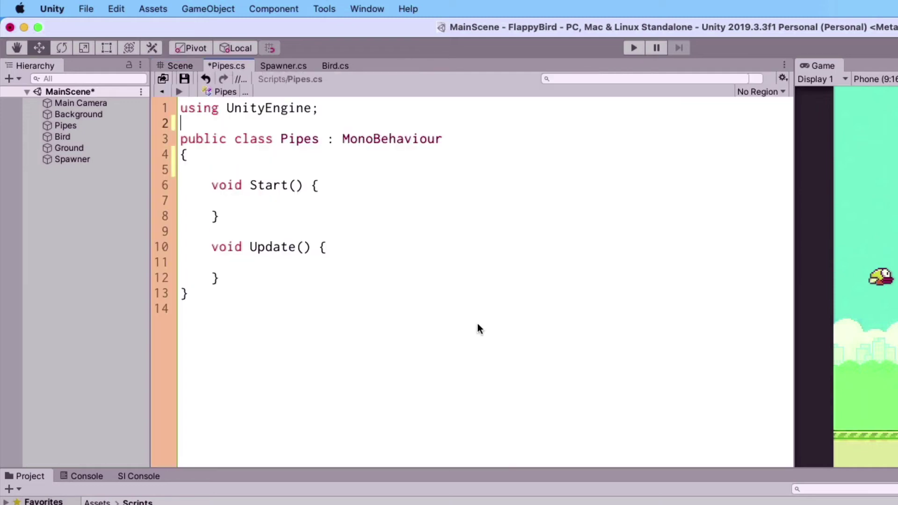
{"action": "left_click", "coordinate": [241, 168]}
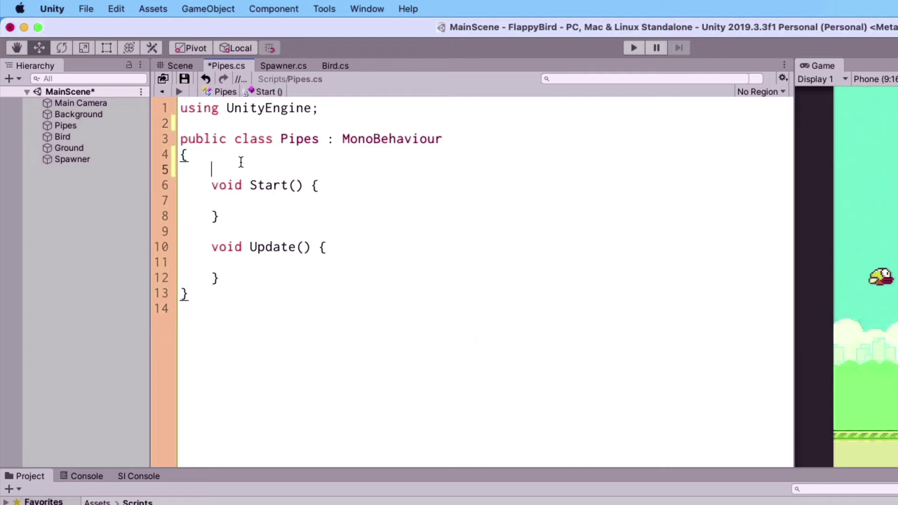
{"action": "type", "text": "Rigidbody2D rb;     float speed = 50f;"}
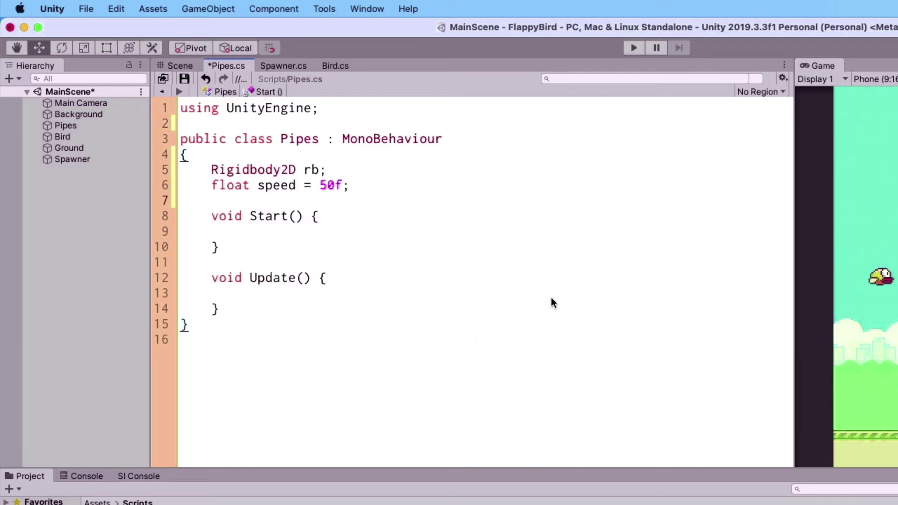
{"action": "left_click", "coordinate": [349, 234]}
{"action": "type", "text": "rb = GetComponent<Rigidbody2D>(); rb.velocity = Vector2.left * speed;"}
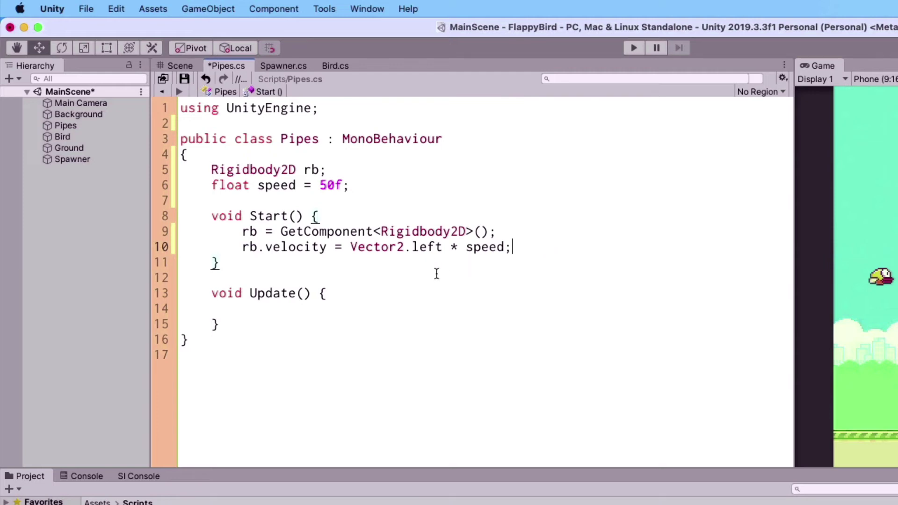
Step: Replace Update in Pipes.cs with OnTriggerExit2D(Collider2D other) that destroys gameObject when other.tag is "Background", and save the script
{"action": "left_click_drag", "start_coordinate": [213, 294], "coordinate": [227, 315]}
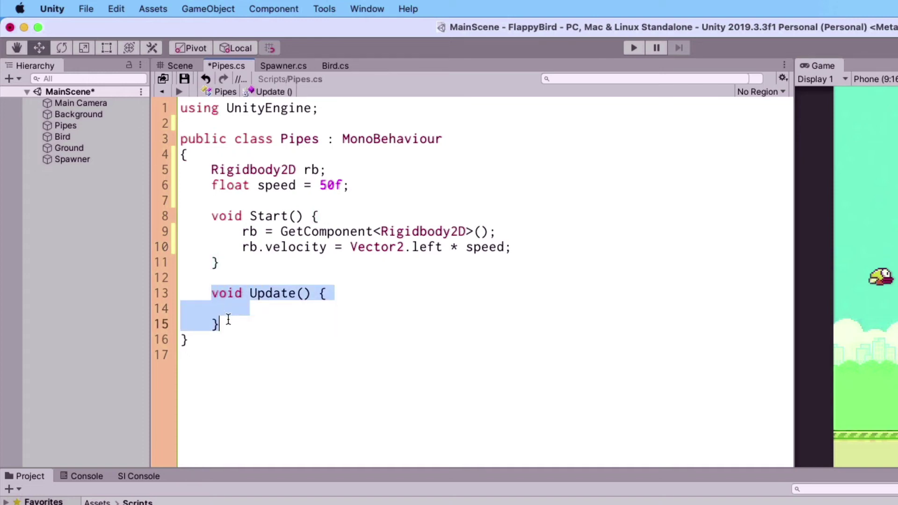
{"action": "type", "text": "void OnTriggerExit2D(Collider2D other) {         if(other.tag == \"Background\") {             Destroy(gameObject);         }     }"}
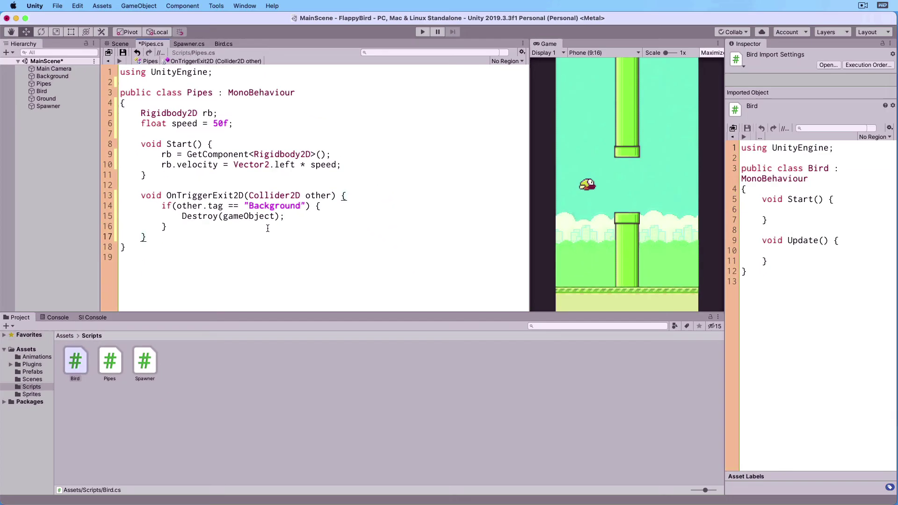
{"action": "key", "text": "super+s"}
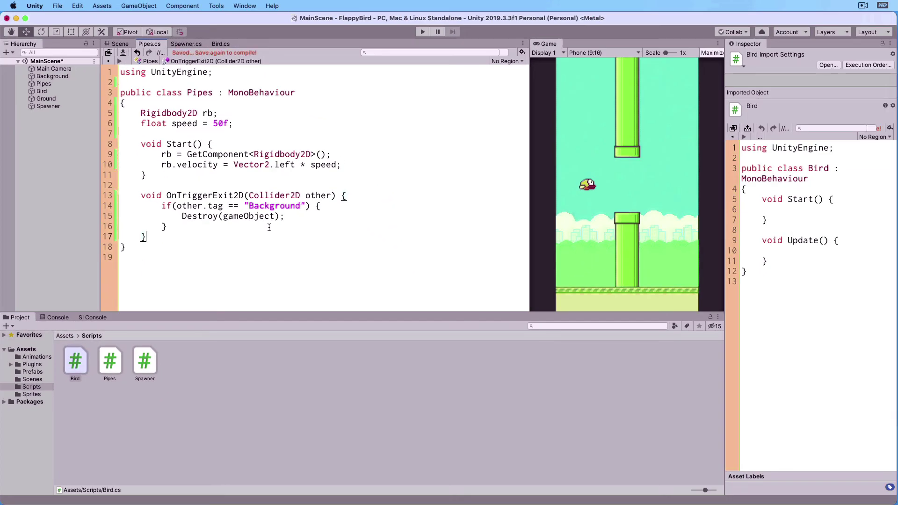
Step: Deactivate the Bird object in the scene and run the game briefly to test the pipes' movement
{"action": "left_click", "coordinate": [121, 44]}
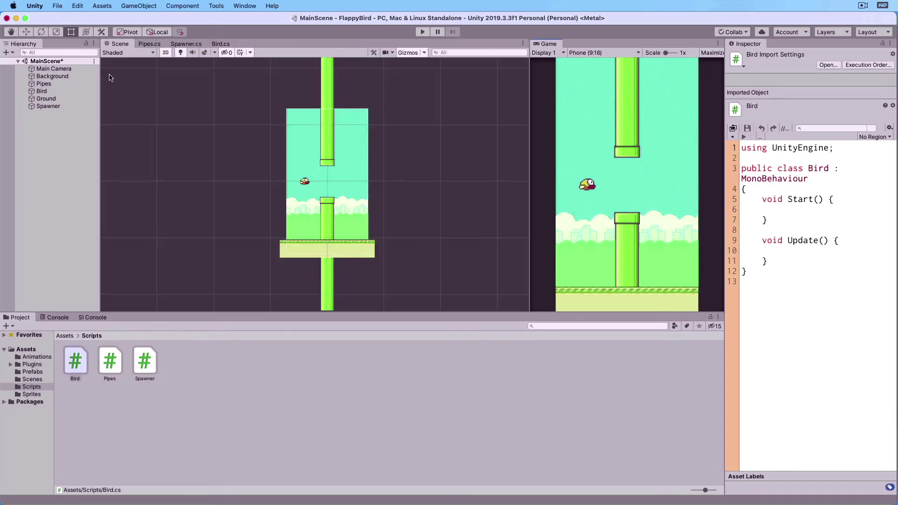
{"action": "left_click", "coordinate": [71, 93]}
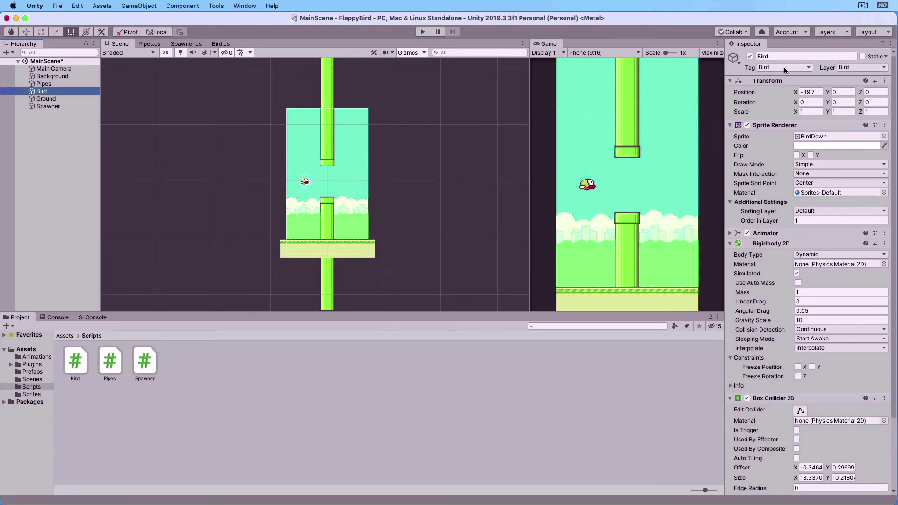
{"action": "left_click", "coordinate": [749, 56]}
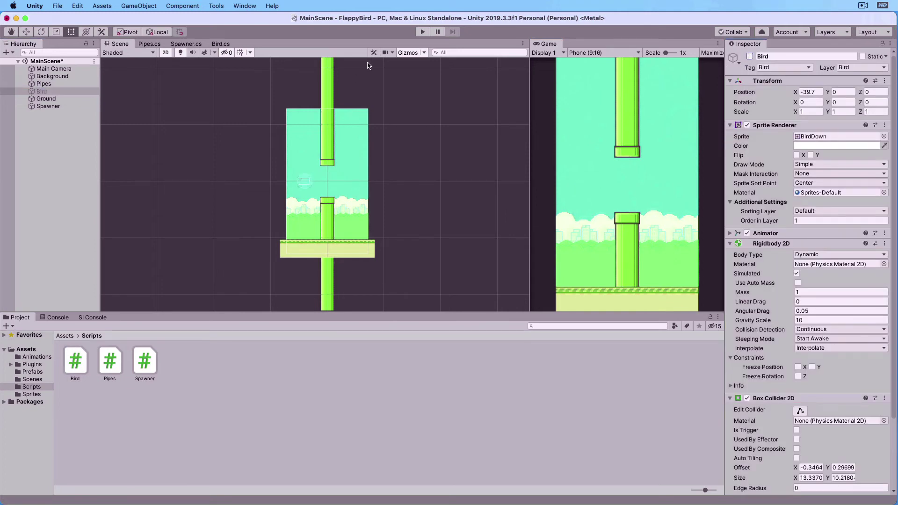
{"action": "left_click", "coordinate": [421, 34]}
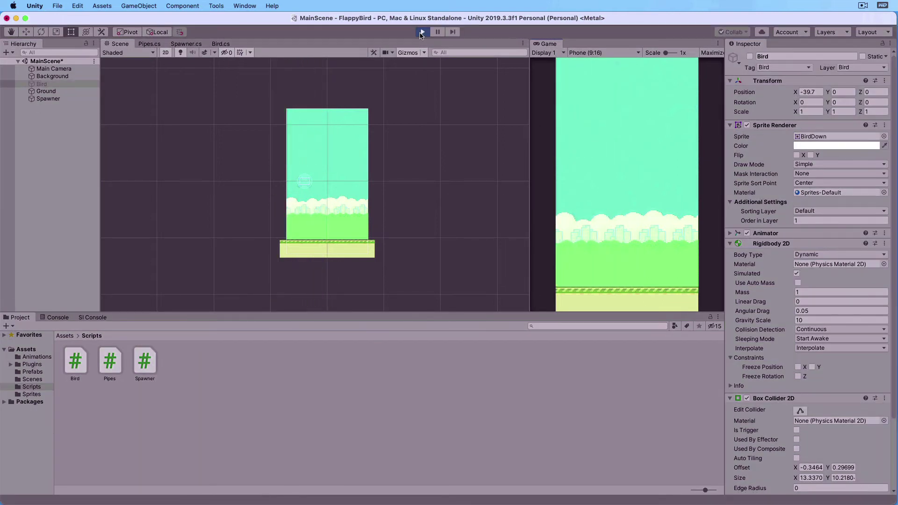
{"action": "left_click", "coordinate": [422, 33]}
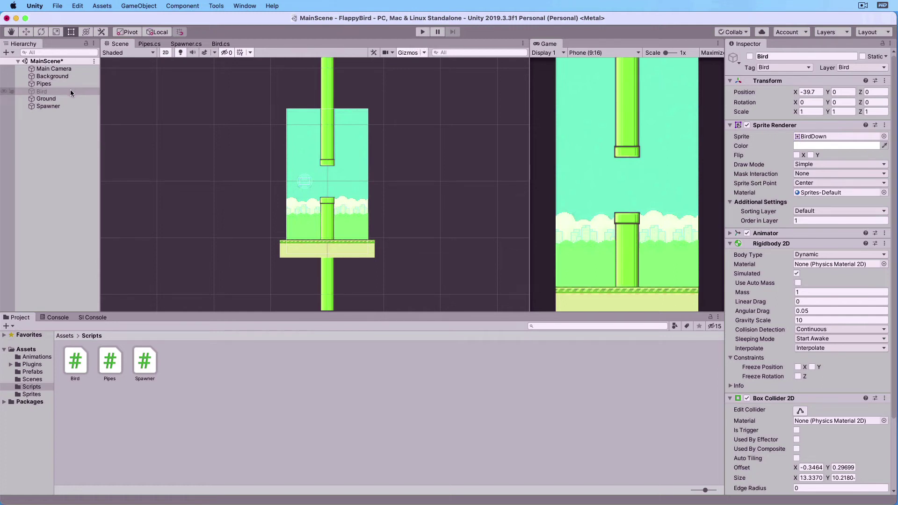
Step: Make a prefab of the Pipes object in the Prefabs folder
{"action": "left_click", "coordinate": [40, 372]}
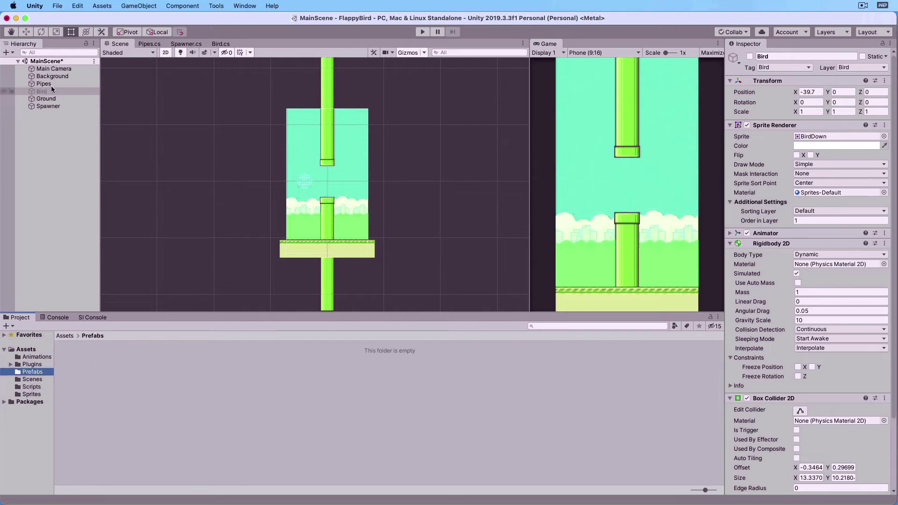
{"action": "left_click_drag", "start_coordinate": [51, 86], "coordinate": [114, 367]}
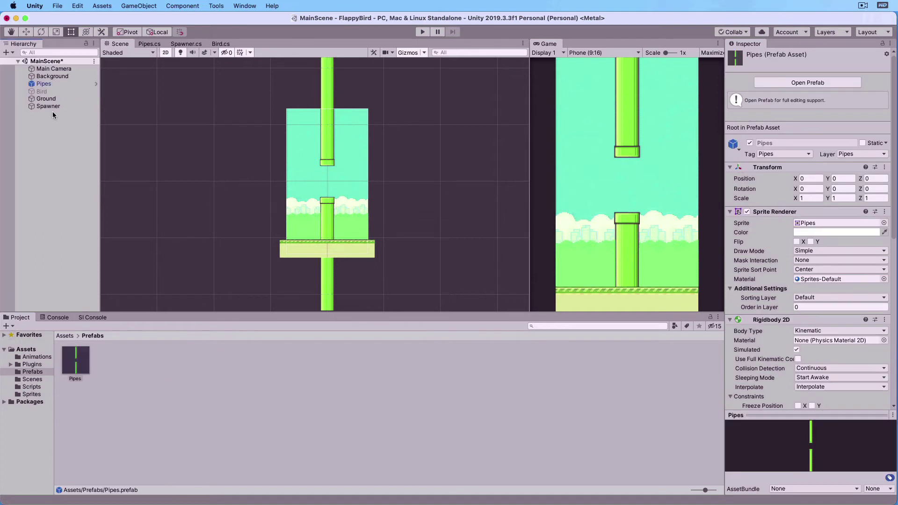
Step: Delete the Pipes object from the scene, leaving only its prefab in the Prefabs folder
{"action": "right_click", "coordinate": [52, 84]}
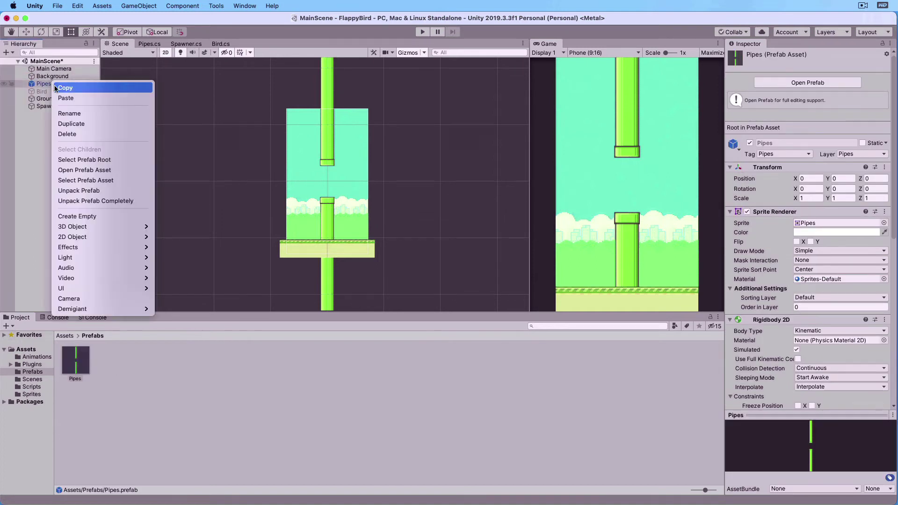
{"action": "left_click", "coordinate": [85, 135]}
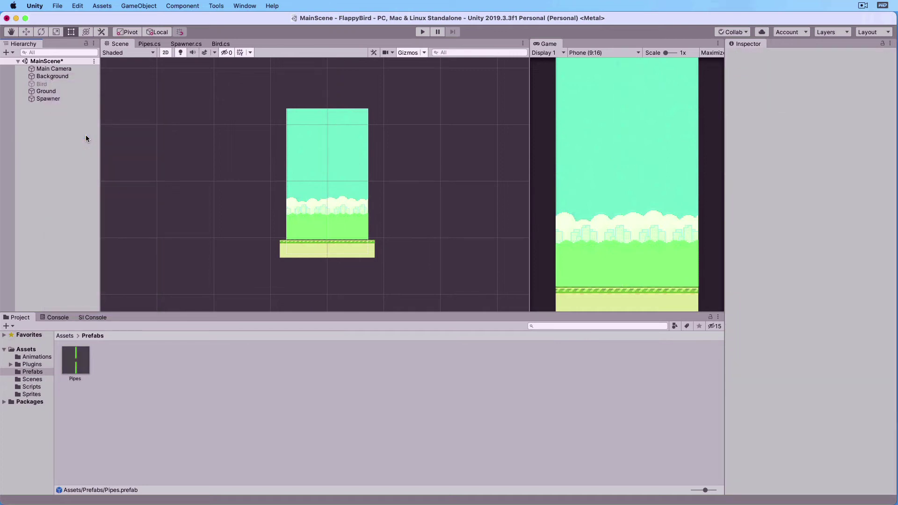
Step: In Spawner.cs, declare a public GameObject field named pipes at the start of the class
{"action": "left_click", "coordinate": [68, 100]}
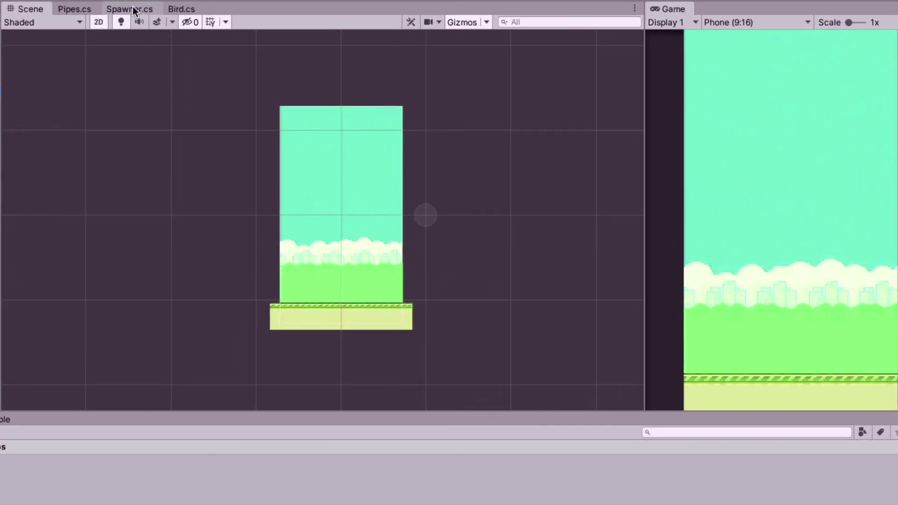
{"action": "left_click", "coordinate": [133, 9]}
{"action": "left_click", "coordinate": [101, 98]}
{"action": "key", "text": "Return"}
{"action": "key", "text": "Return"}
{"action": "key", "text": "Up"}
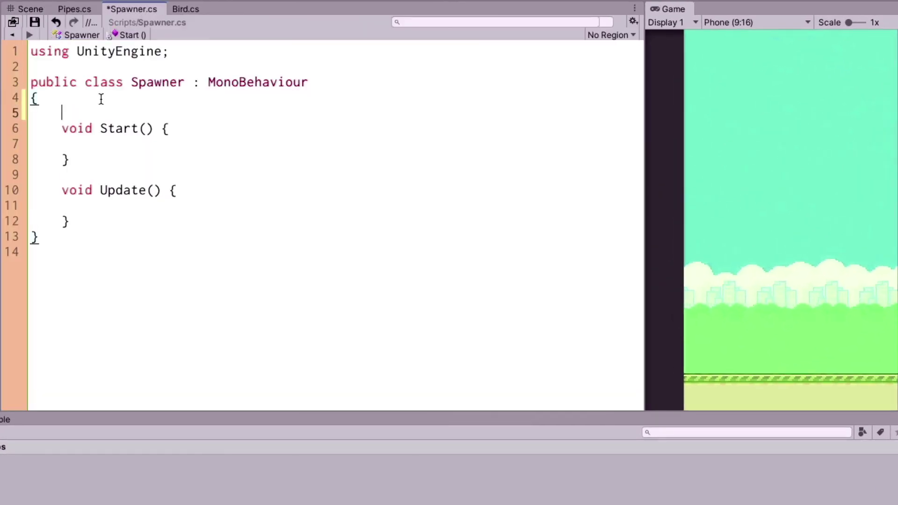
{"action": "type", "text": "public GameObject pipes;"}
{"action": "key", "text": "Return"}
{"action": "key", "text": "Return"}
{"action": "key", "text": "BackSpace"}
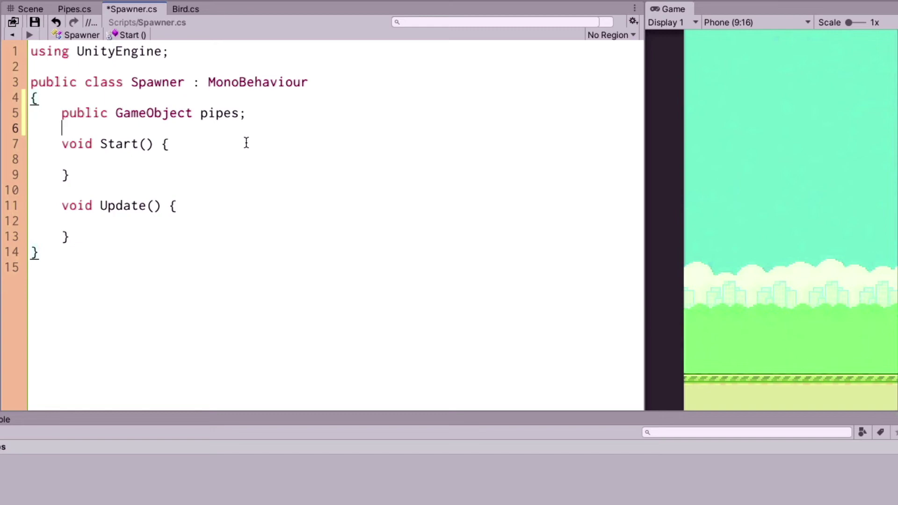
Step: In the Start method of Spawner.cs, add the call InvokeRepeating("spawn", 0f, 2f)
{"action": "left_click", "coordinate": [141, 160]}
{"action": "type", "text": "InvokeRepeating(\"spawn\", 0f, 2f);"}
{"action": "key", "text": "Return"}
{"action": "key", "text": "BackSpace"}
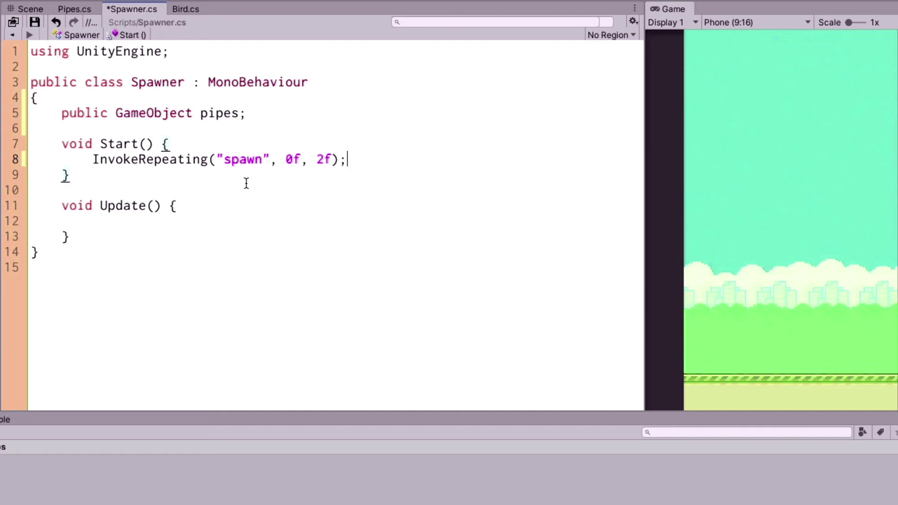
Step: Replace Update in Spawner.cs with spawn(), instantiating pipes with Quaternion.identity at the spawner's position, y offset by dy = Random.Range(-40f, 40f), and save the script
{"action": "left_click_drag", "start_coordinate": [61, 206], "coordinate": [79, 231]}
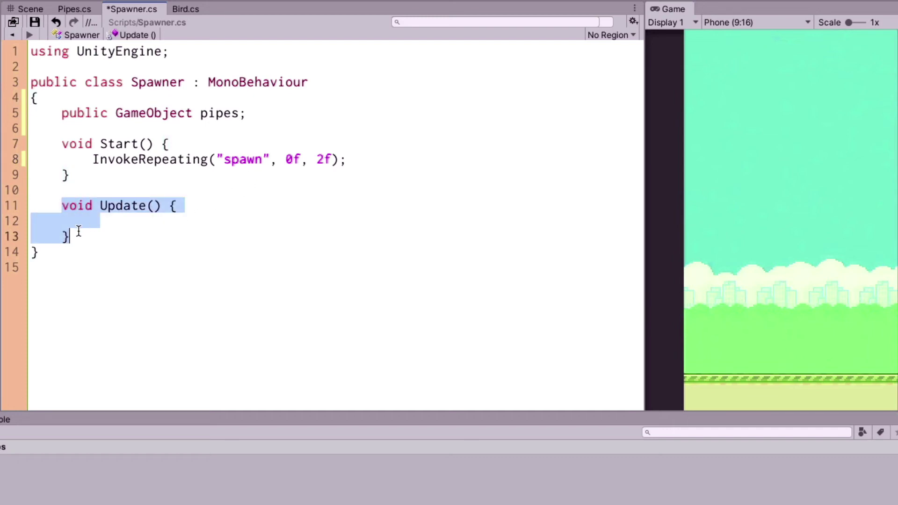
{"action": "type", "text": "void spawn() {         float dy = Random.Range(-40f, 40f);         Vector2 pos = new Vector2(transform.position.x, transform.position.y + dy);         Instantiate(pipes, pos, Quaternion.identity);     }"}
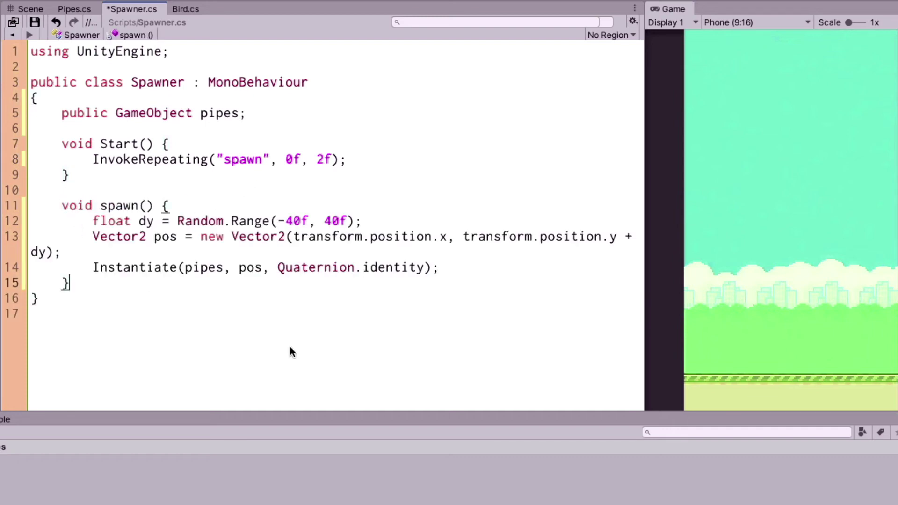
{"action": "left_click_drag", "start_coordinate": [643, 178], "coordinate": [684, 182]}
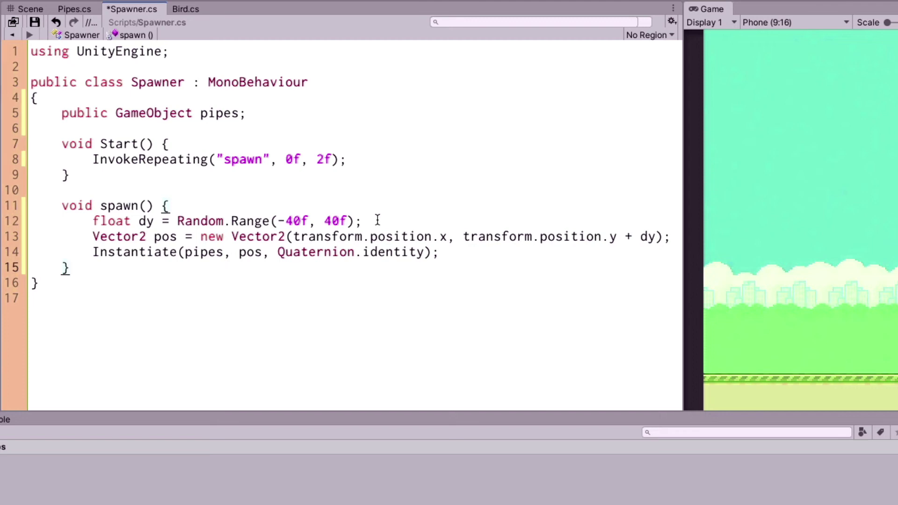
{"action": "key", "text": "ctrl+s"}
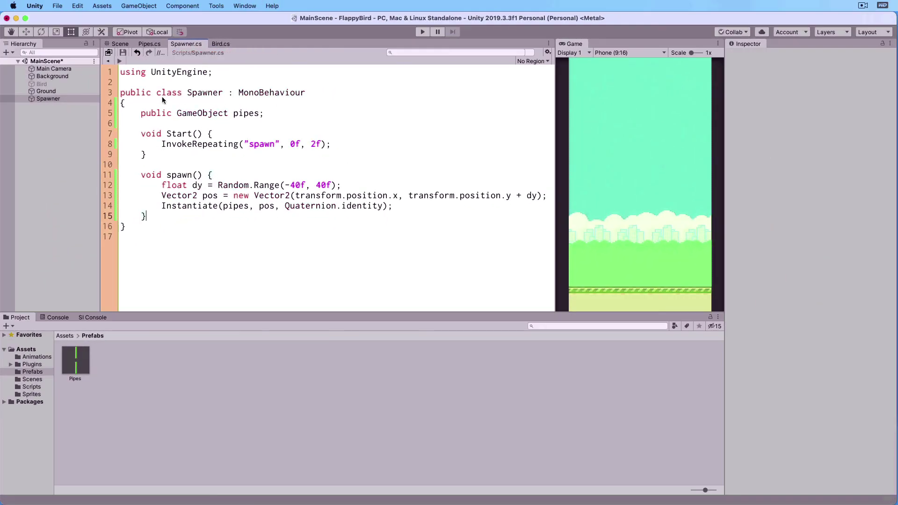
Step: Assign the Pipes prefab to the Pipes field of the Spawner object's script
{"action": "left_click", "coordinate": [75, 100]}
{"action": "left_click", "coordinate": [68, 99]}
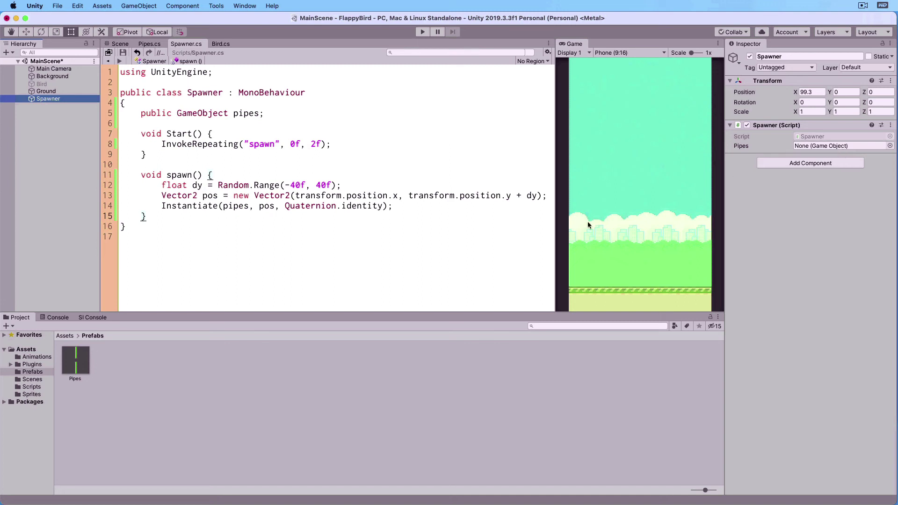
{"action": "left_click_drag", "start_coordinate": [81, 356], "coordinate": [814, 147]}
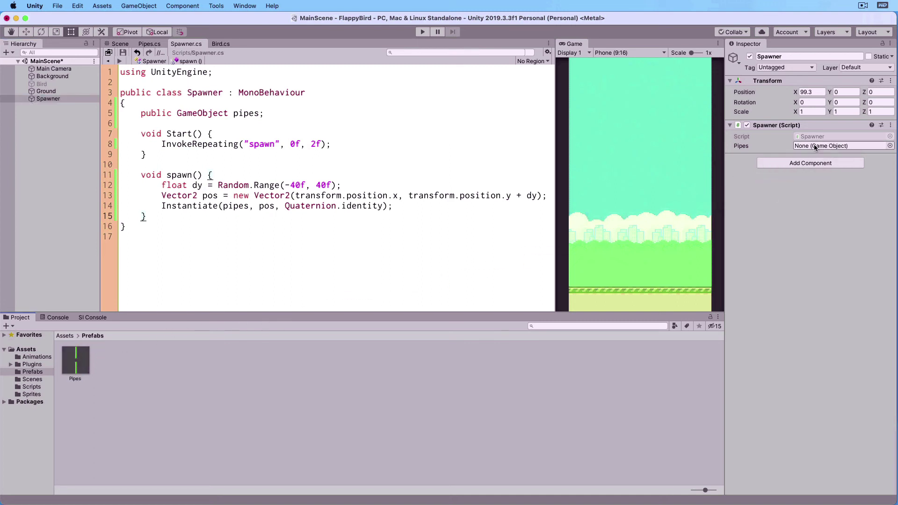
Step: Run the game briefly with the Scene view shown to test the pipe spawning
{"action": "left_click", "coordinate": [123, 45]}
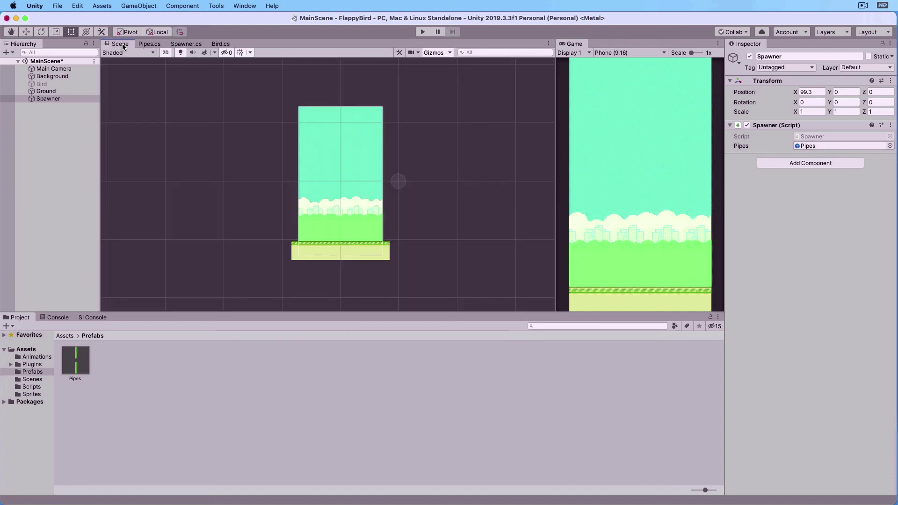
{"action": "left_click", "coordinate": [422, 32]}
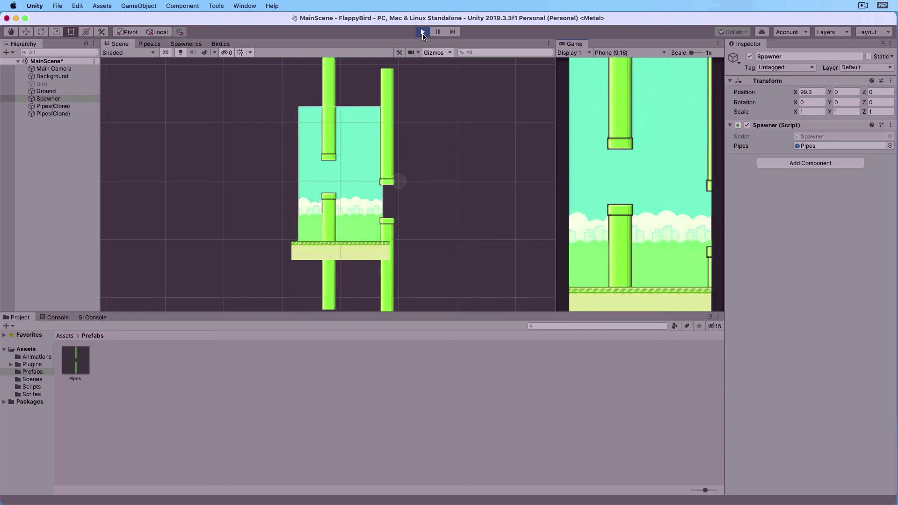
{"action": "left_click", "coordinate": [422, 31]}
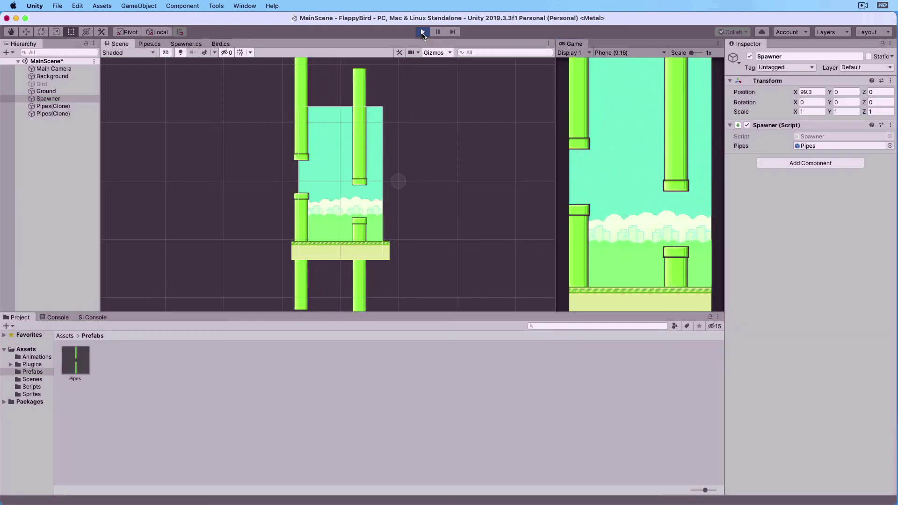
Step: Reactivate the Bird object in the scene
{"action": "left_click", "coordinate": [42, 86]}
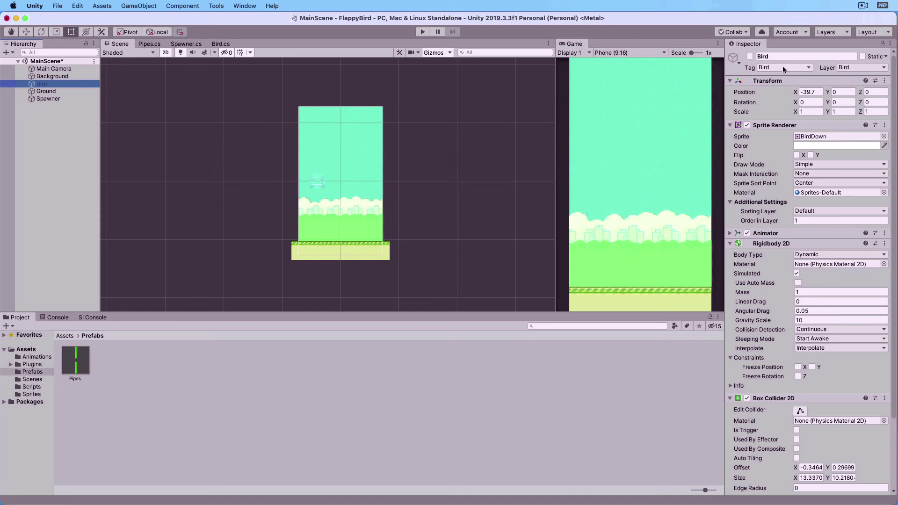
{"action": "left_click", "coordinate": [750, 56]}
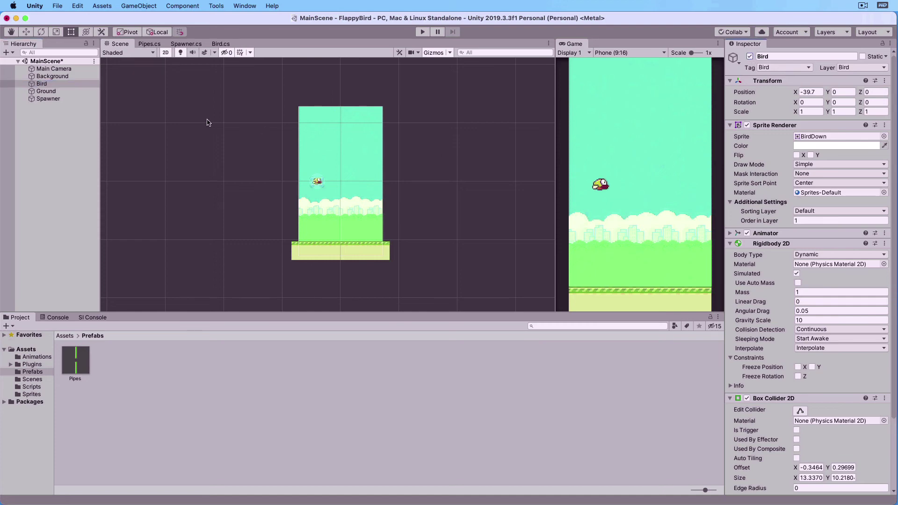
Step: In Bird.cs, declare Rigidbody2D rb and public float speed = 70f, and in Start assign rb with GetComponent<Rigidbody2D>()
{"action": "left_click", "coordinate": [221, 43]}
{"action": "left_click", "coordinate": [186, 102]}
{"action": "key", "text": "Return"}
{"action": "type", "text": "Rigidbody2D rb;     public float speed = 70f;"}
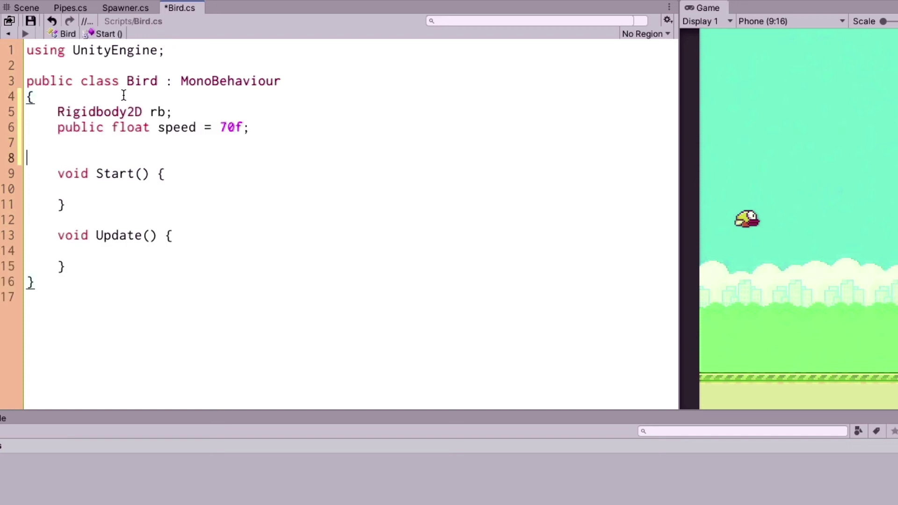
{"action": "key", "text": "BackSpace"}
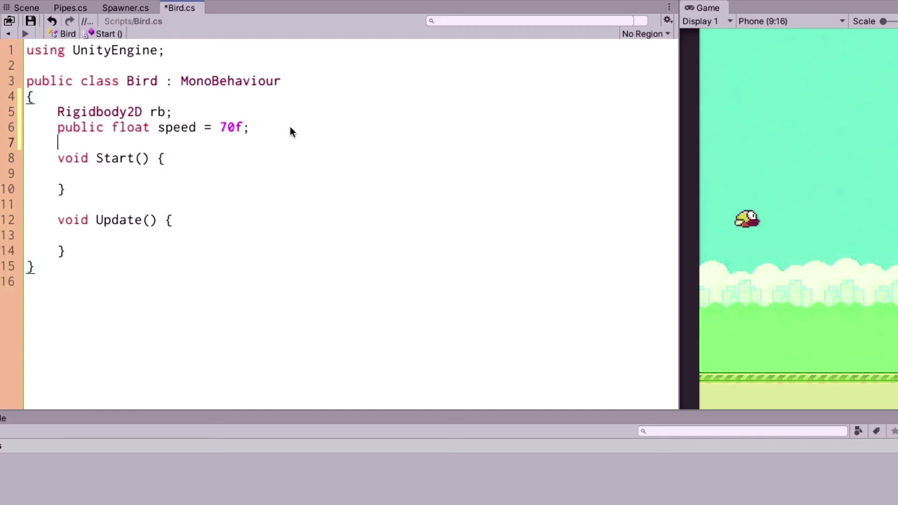
{"action": "left_click", "coordinate": [230, 176]}
{"action": "type", "text": "rb = GetComponent<Rigidbody2D>();"}
{"action": "key", "text": "BackSpace"}
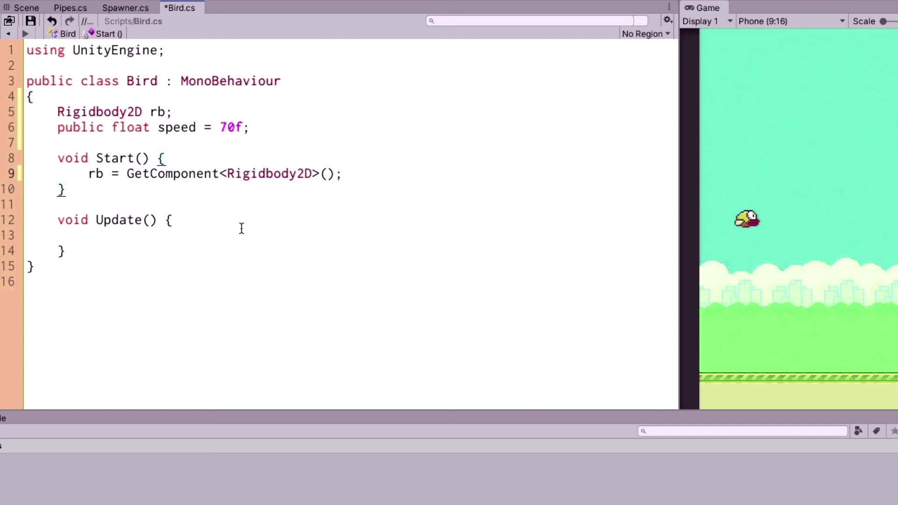
Step: In Update of Bird.cs, set rb.velocity to Vector2.up * speed on KeyCode.W down and call reset() on KeyCode.R down
{"action": "left_click", "coordinate": [148, 238]}
{"action": "type", "text": "if(Input.GetKeyDown(KeyCode.W)) {             rb.velocity = Vector2.up * speed;         }          if(Input.GetKeyDown(KeyCode.R)) {             reset();         }"}
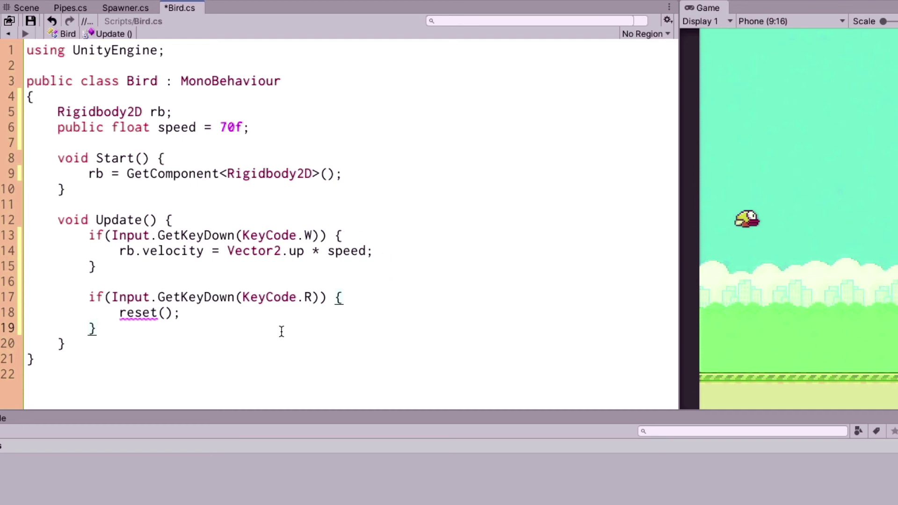
Step: Add OnTriggerEnter2D(Collider2D other) to Bird.cs, setting Time.timeScale = 0f when other.tag is "Ground" or "Pipes"
{"action": "left_click", "coordinate": [95, 341]}
{"action": "type", "text": "void OnTriggerEnter2D(Collider2D other) {         if(other.tag  == \"Ground\" || other.tag  == \"Pipes\") {             Time.timeScale = 0f;         }     }"}
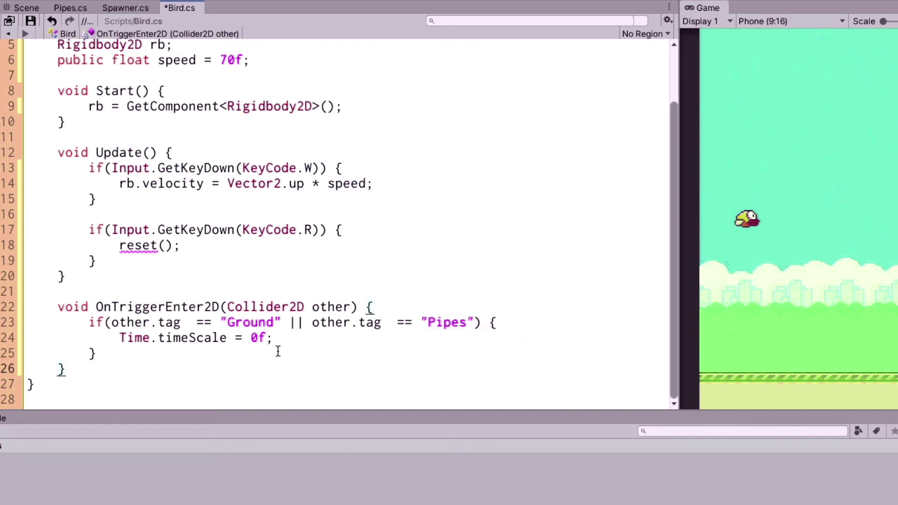
Step: Add reset() to Bird.cs, setting Time.timeScale to 1f, rb.velocity to Vector2.zero and transform.position to new Vector2(-26,6), commented "initial position", and calling deleteAllPipes()
{"action": "key", "text": "Return"}
{"action": "key", "text": "Return"}
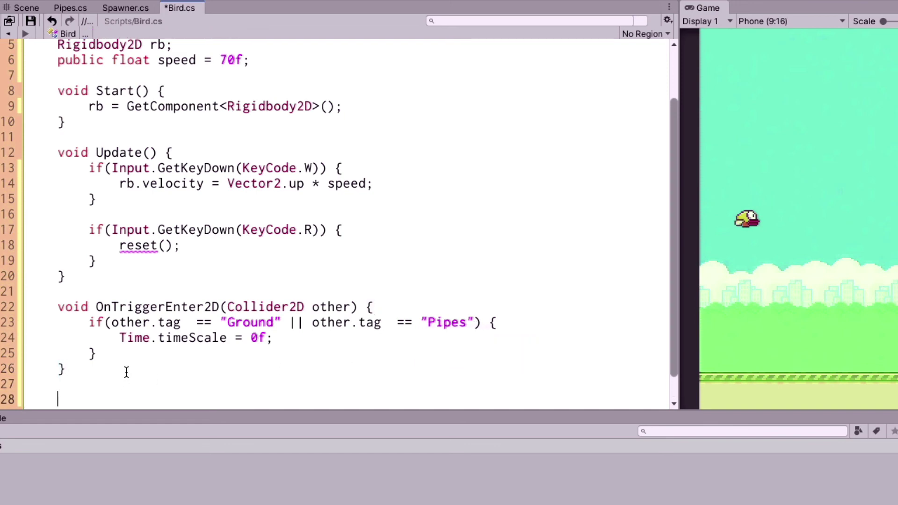
{"action": "type", "text": "void reset() {     Time.timeScale = 1f;     rb.velocity = Vector2.zero;     transform.position = new Vector2(-26,6); // initial position     deleteAllPipes(); }"}
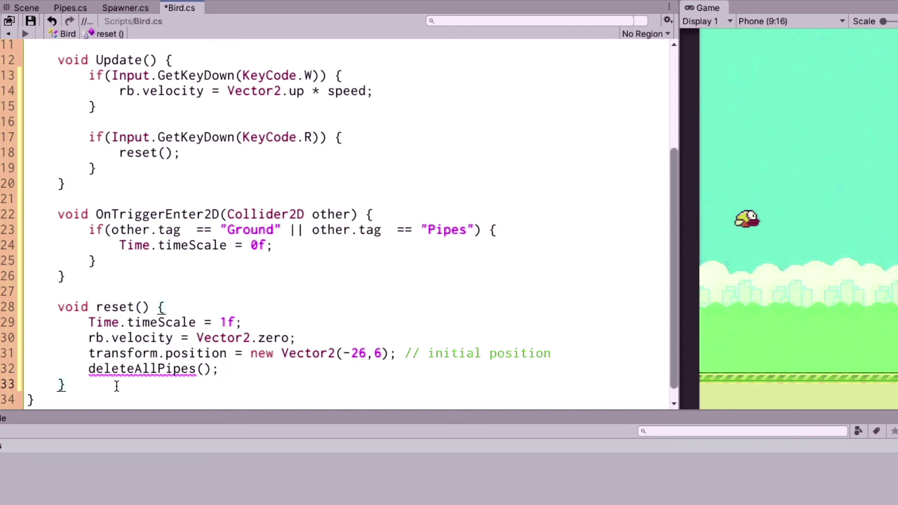
Step: Add deleteAllPipes() to Bird.cs, destroying each object found with GameObject.FindGameObjectsWithTag("Pipes") in a foreach loop, and save the script
{"action": "key", "text": "Return"}
{"action": "key", "text": "Return"}
{"action": "type", "text": "void deleteAllPipes() {     GameObject[] pipes = GameObject.FindGameObjectsWithTag(\"Pipes\");     foreach(GameObject pipe in pipes) {         GameObject.Destroy(pipe);     } }"}
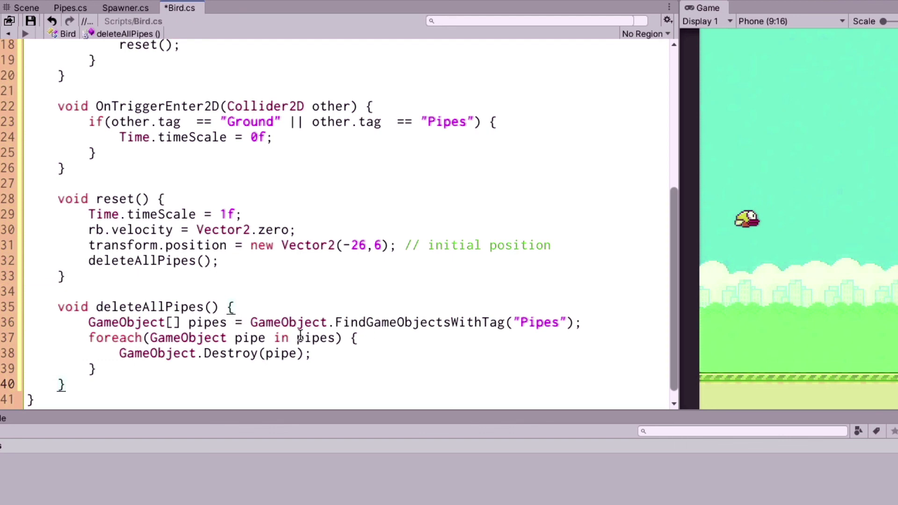
{"action": "mouse_move", "coordinate": [489, 327]}
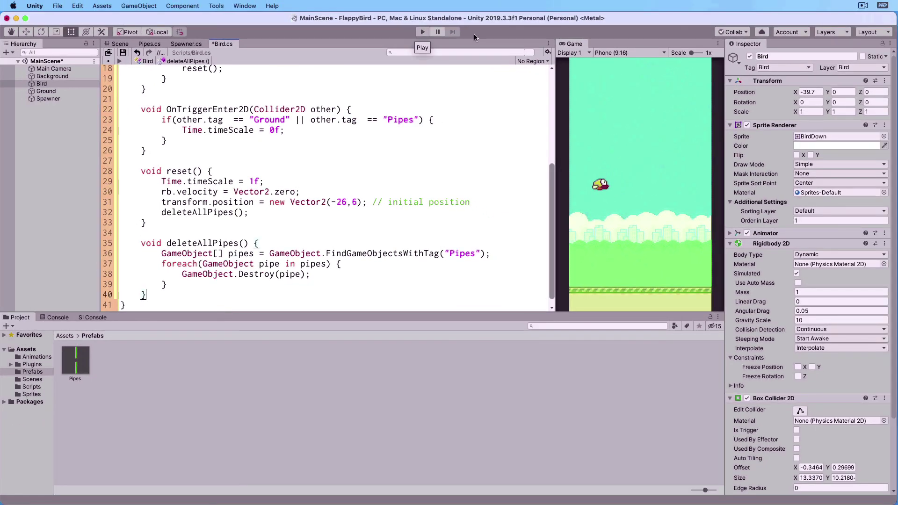
{"action": "scroll", "coordinate": [778, 264], "scroll_direction": "down", "scroll_amount": 3}
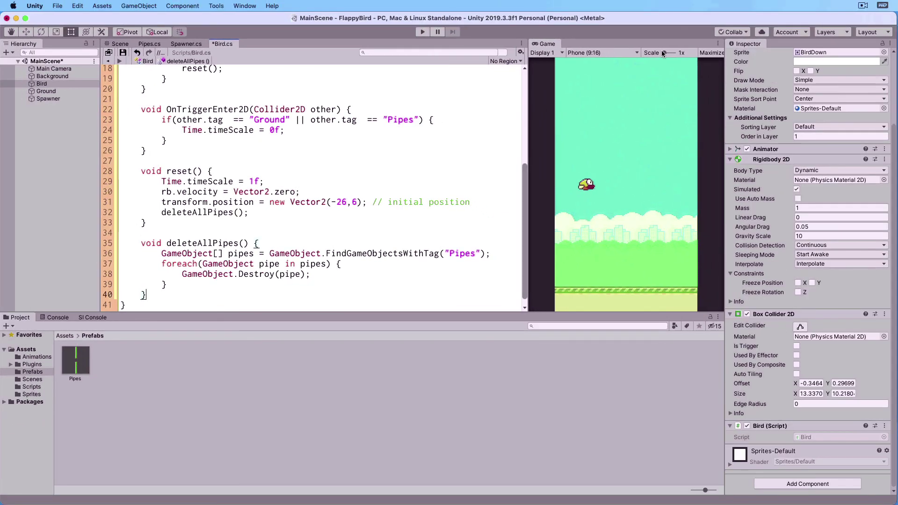
{"action": "key", "text": "super+s"}
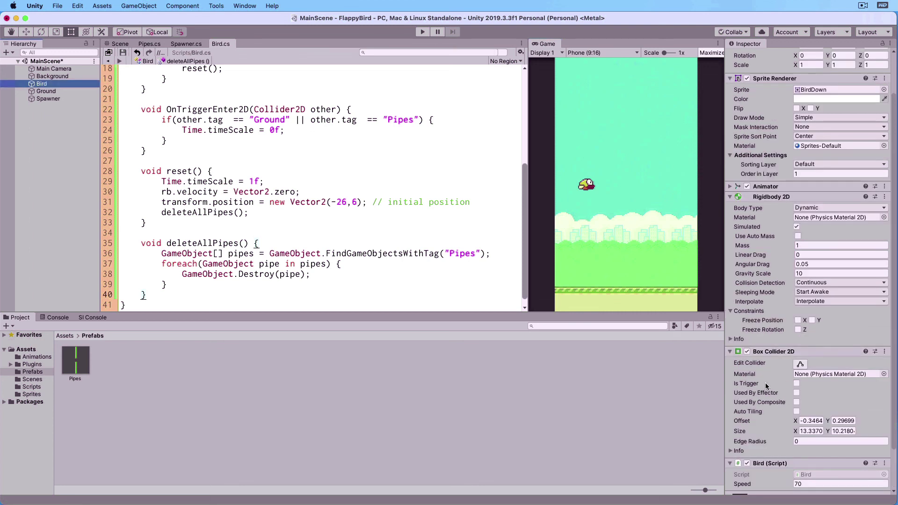
Step: Enable Is Trigger on the Bird's Box Collider 2D
{"action": "left_click", "coordinate": [797, 383]}
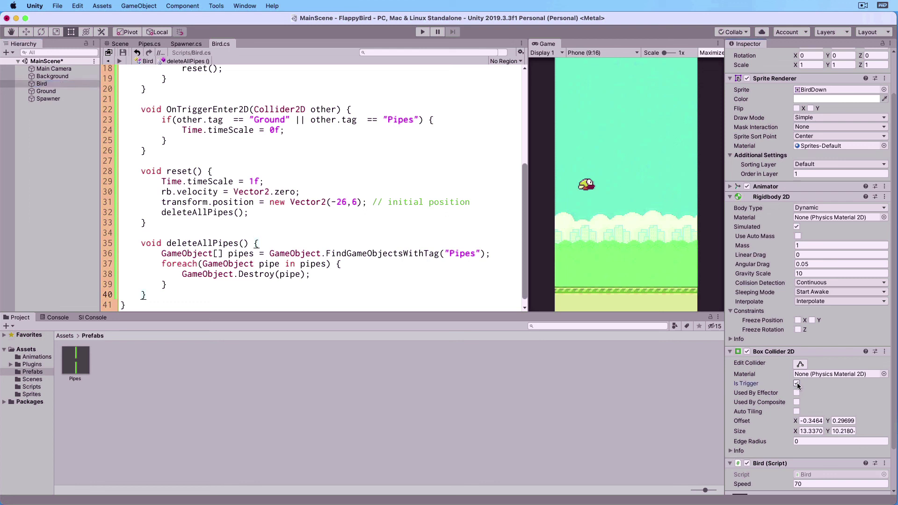
Step: Play the game to test flapping through the pipes, colliding and resetting, and stop it
{"action": "left_click", "coordinate": [421, 31]}
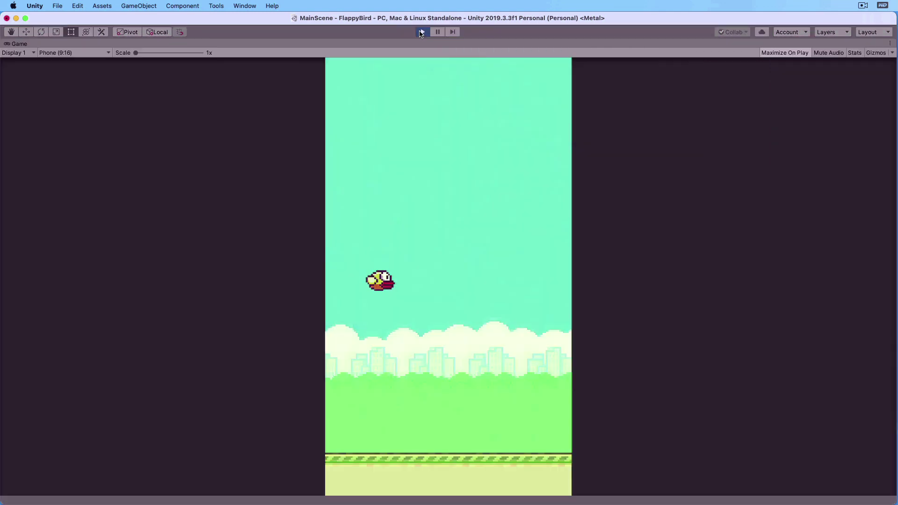
{"action": "key", "text": "space"}
{"action": "key", "text": "space"}
{"action": "key", "text": "space"}
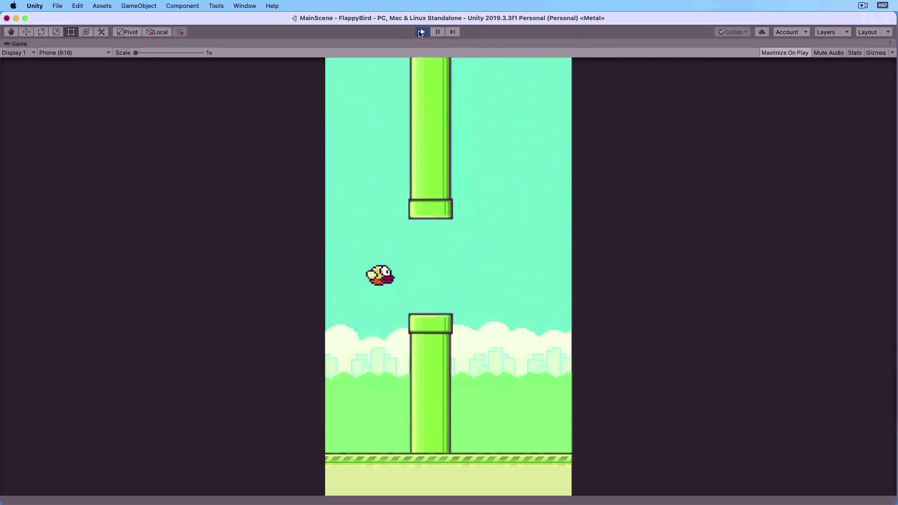
{"action": "key", "text": "space"}
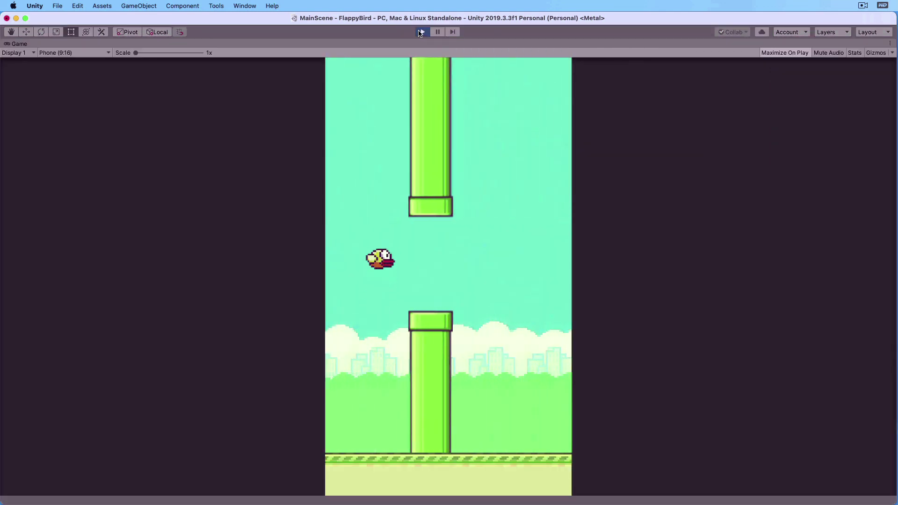
{"action": "key", "text": "space"}
{"action": "key", "text": "space"}
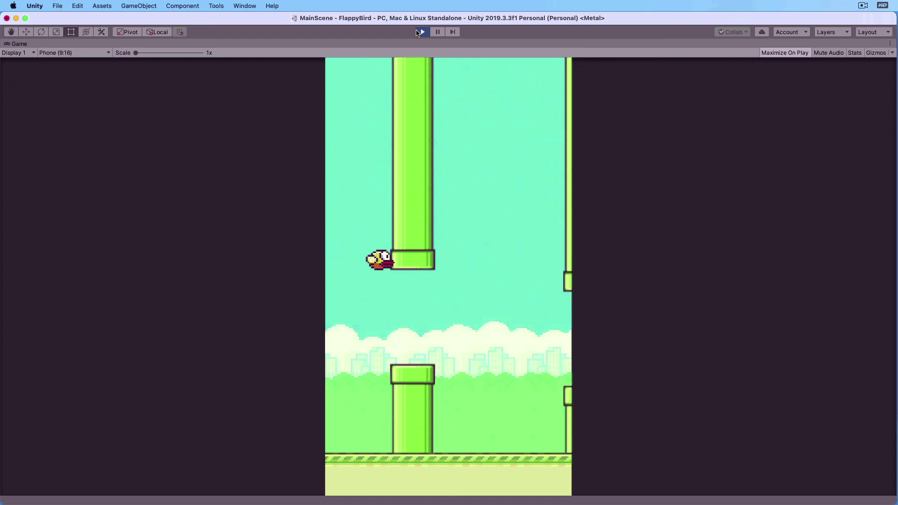
{"action": "key", "text": "space"}
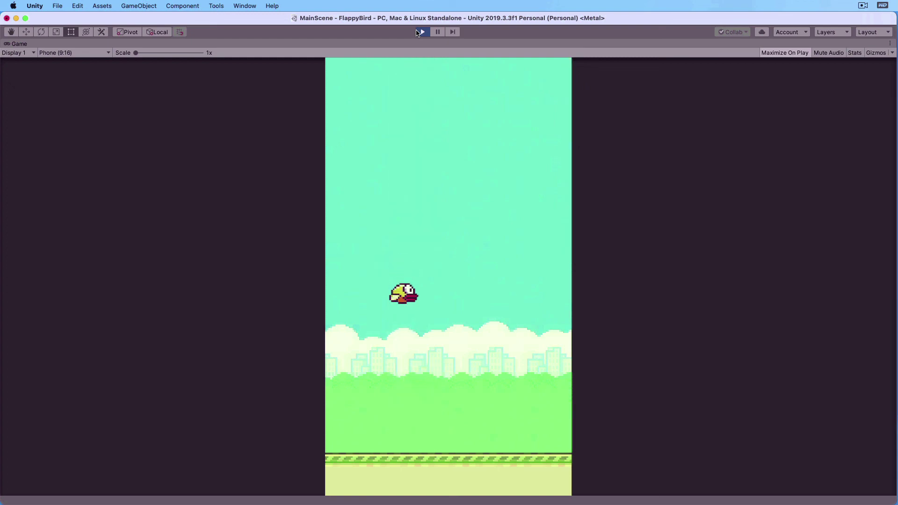
{"action": "key", "text": "space"}
{"action": "key", "text": "space"}
{"action": "key", "text": "space"}
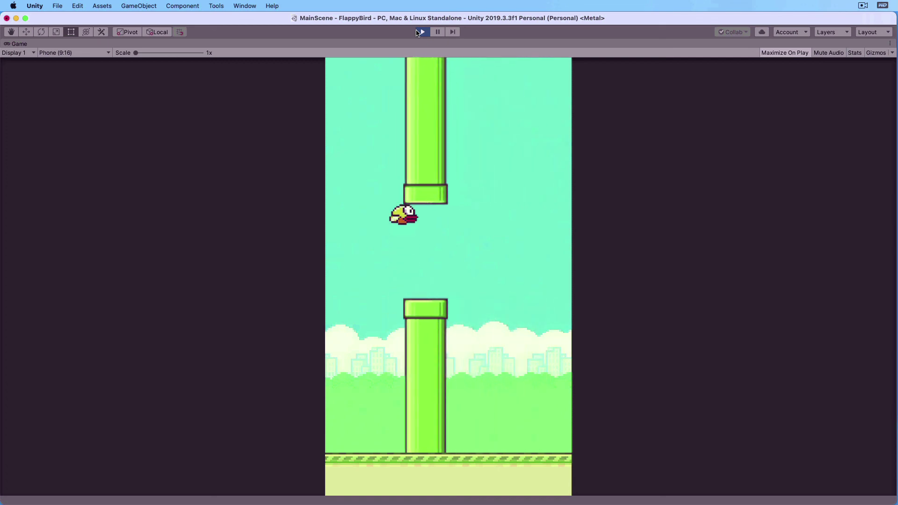
{"action": "key", "text": "space"}
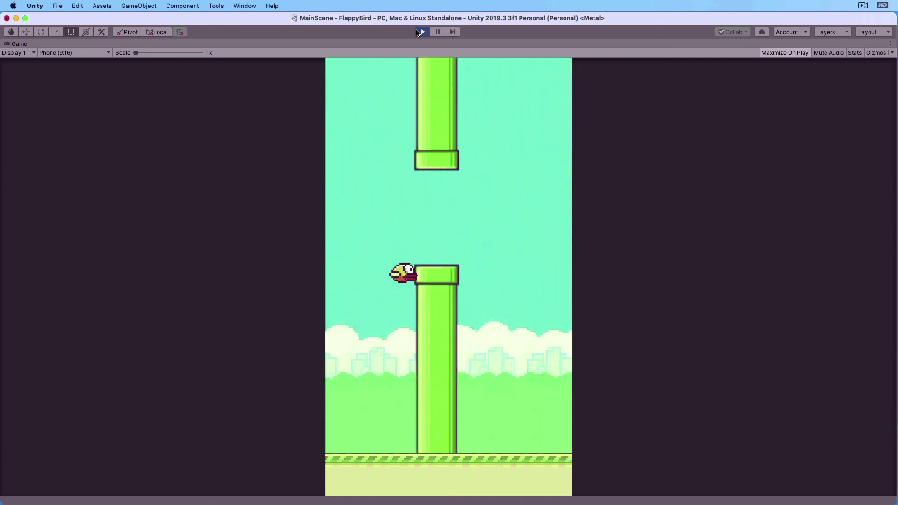
{"action": "left_click", "coordinate": [419, 31]}
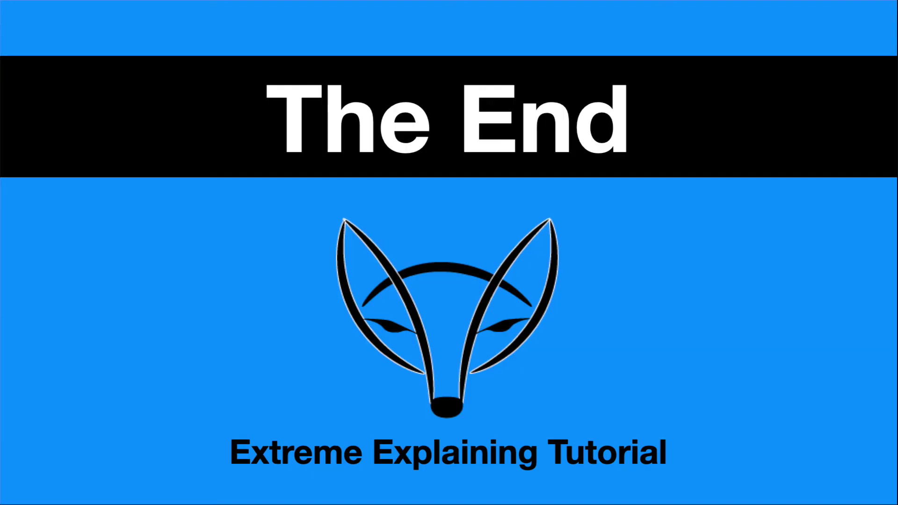